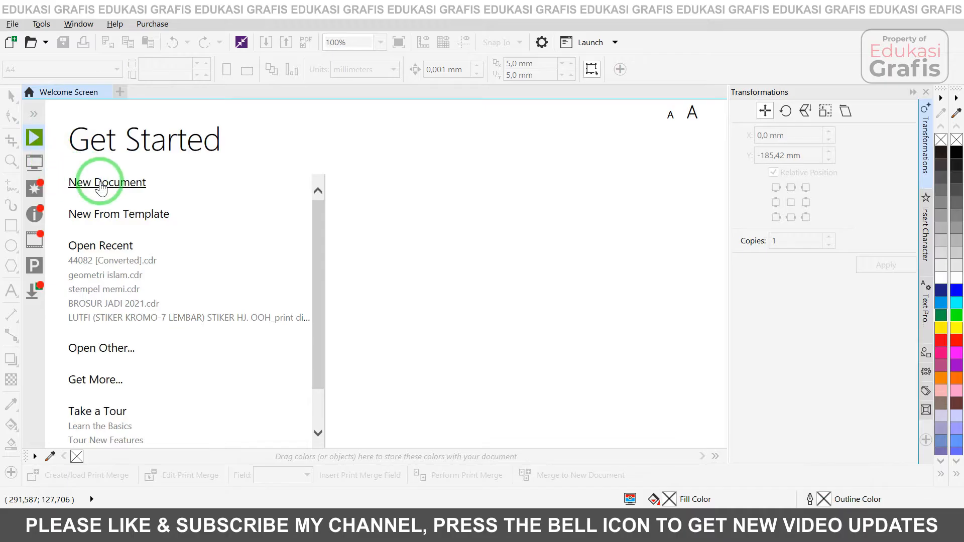
- Create a new A4 portrait document in CMYK at 300 dpi and place the photo of the woman in a white T-shirt
left_click(101, 187)
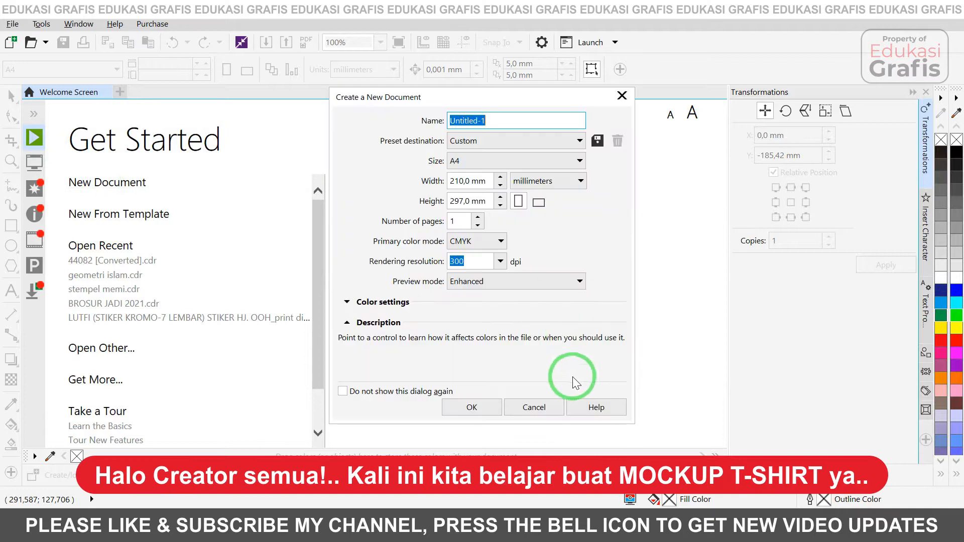
left_click(508, 410)
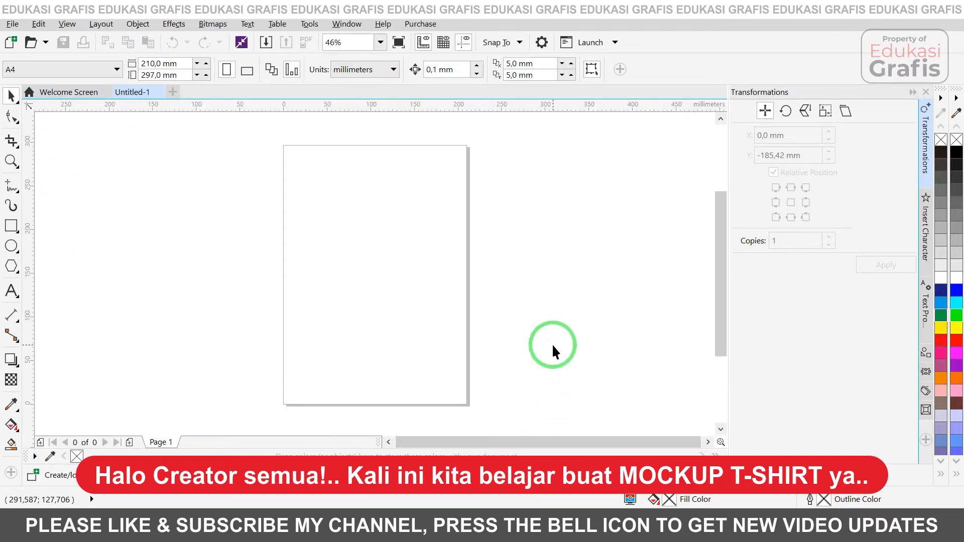
key("alt+Tab")
left_click(613, 273)
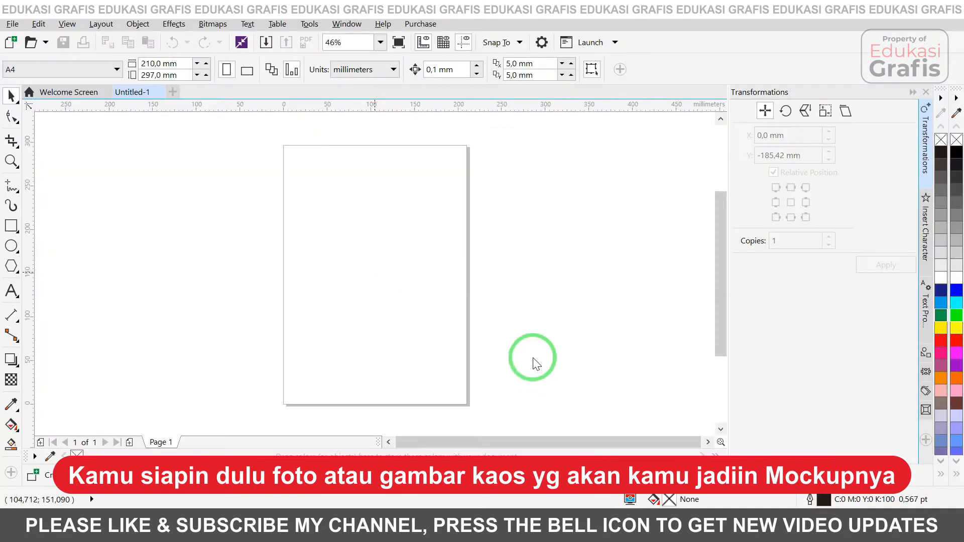
left_click_drag(533, 360, 357, 262)
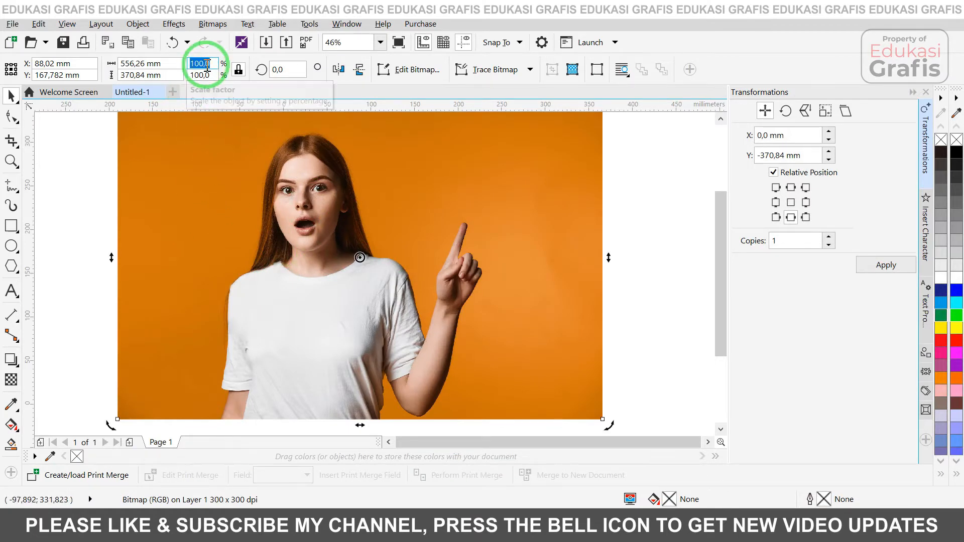
- Scale the photo to 50% and reposition it over the page
type("50")
key("Return")
left_click(517, 328)
left_click_drag(395, 302, 417, 340)
key("shift+F2")
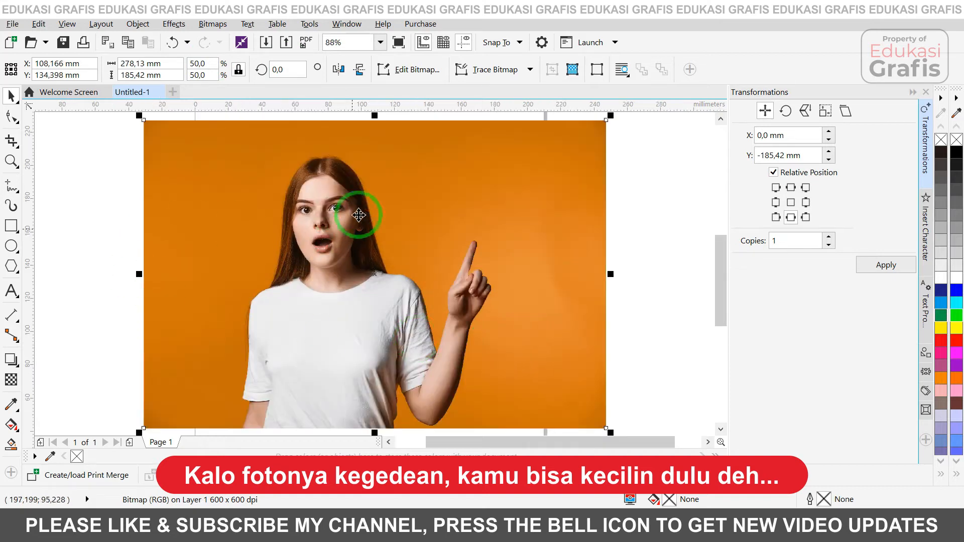
- Start a Freehand outline at the shirt's bottom corner beside the raised arm and trace its side edge up to the armpit
left_click(14, 190)
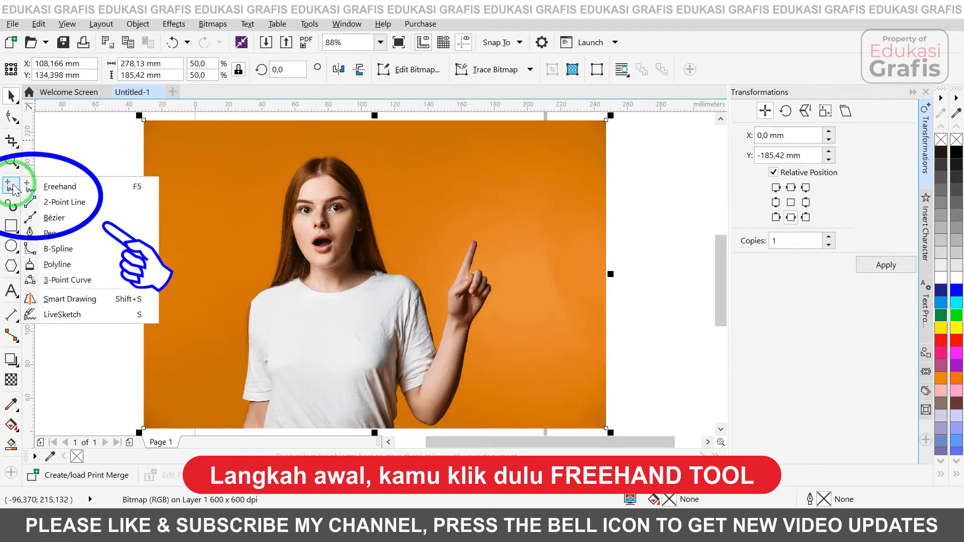
left_click(110, 194)
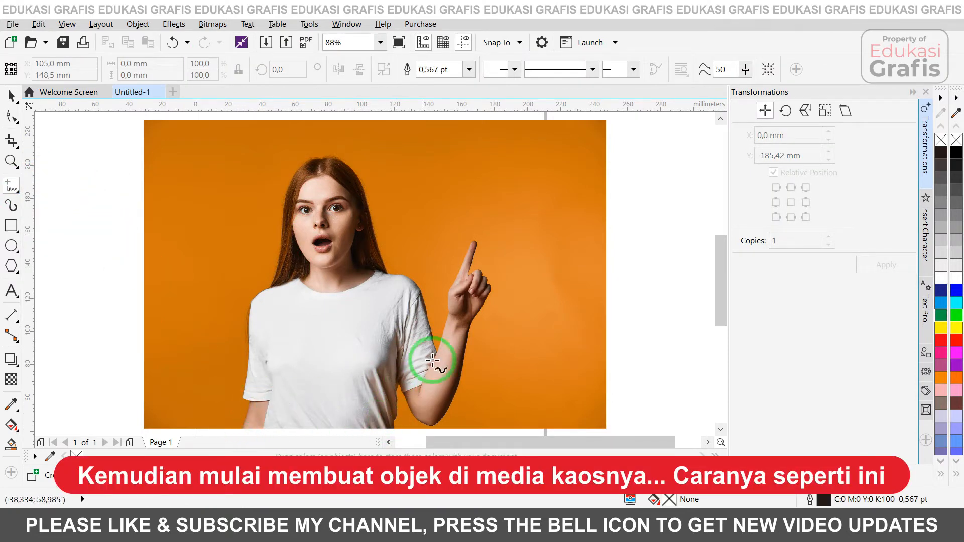
mouse_move(418, 421)
left_mouse_down()
mouse_move(416, 401)
mouse_move(421, 409)
left_mouse_up()
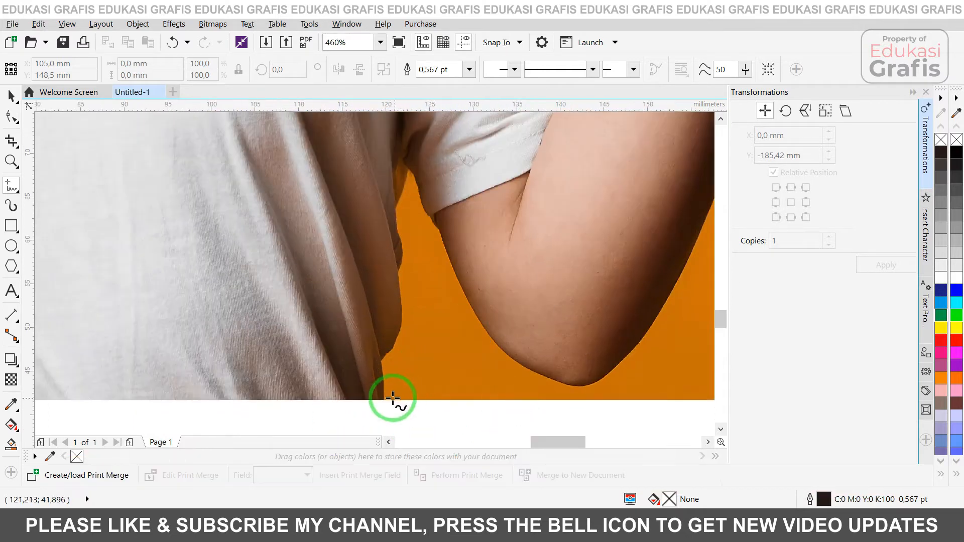
left_click(383, 398)
left_click(381, 356)
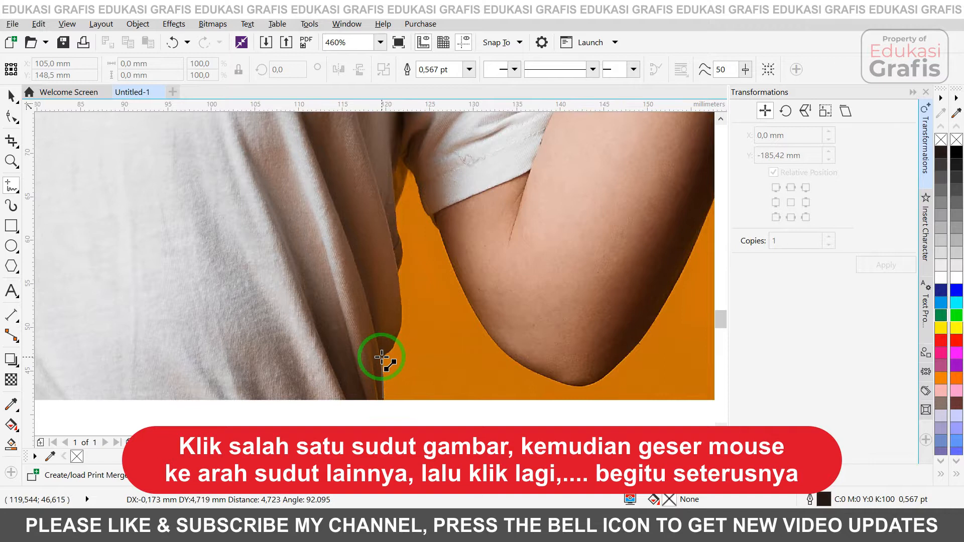
left_click(381, 357)
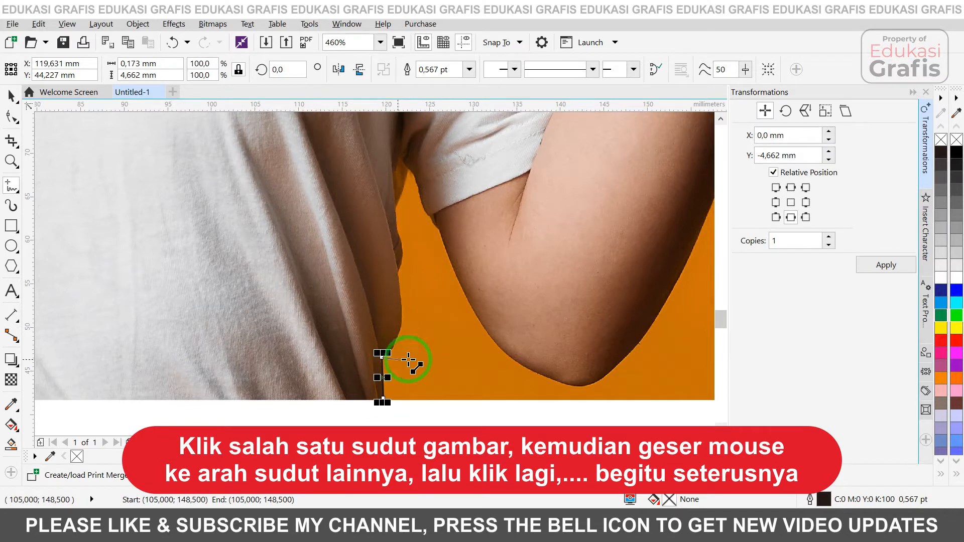
left_click(397, 272)
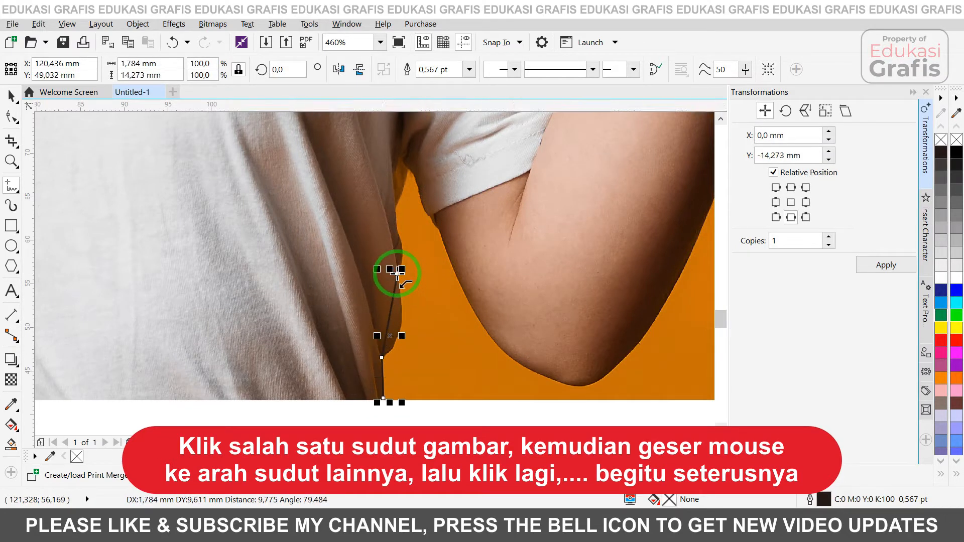
left_click(397, 237)
left_click(394, 208)
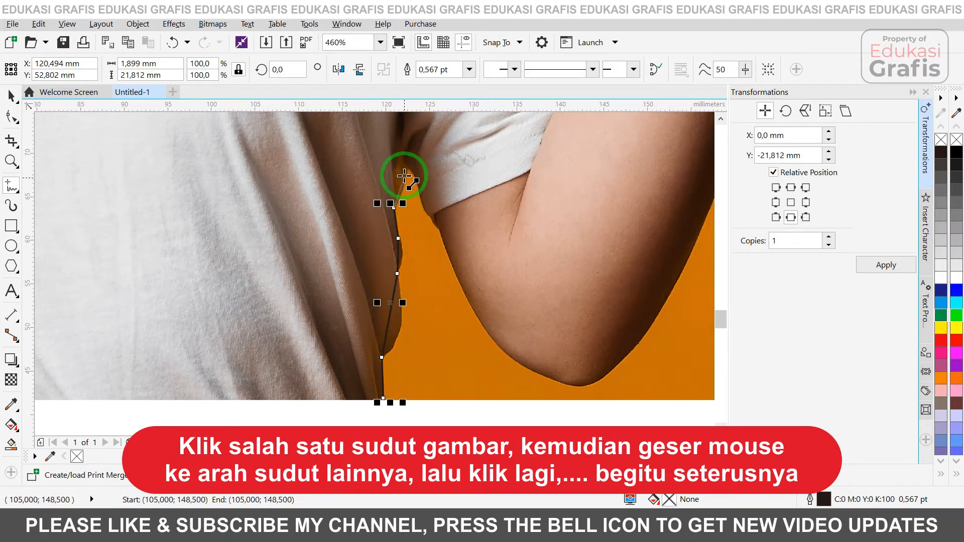
left_click(410, 168)
- Continue the outline from the armpit along the raised arm's sleeve hem to the sleeve's outer corner
scroll(497, 189, "down", 2)
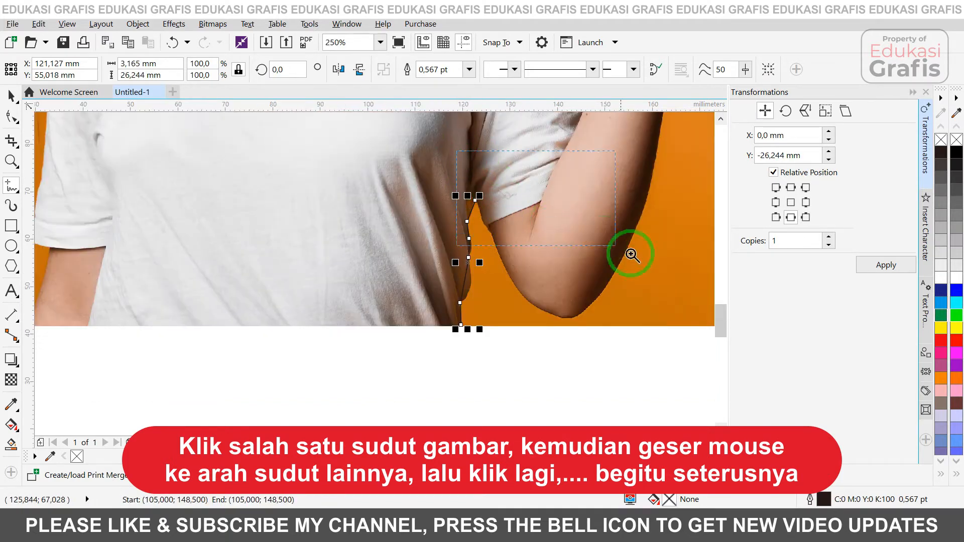
scroll(605, 241, "up", 3)
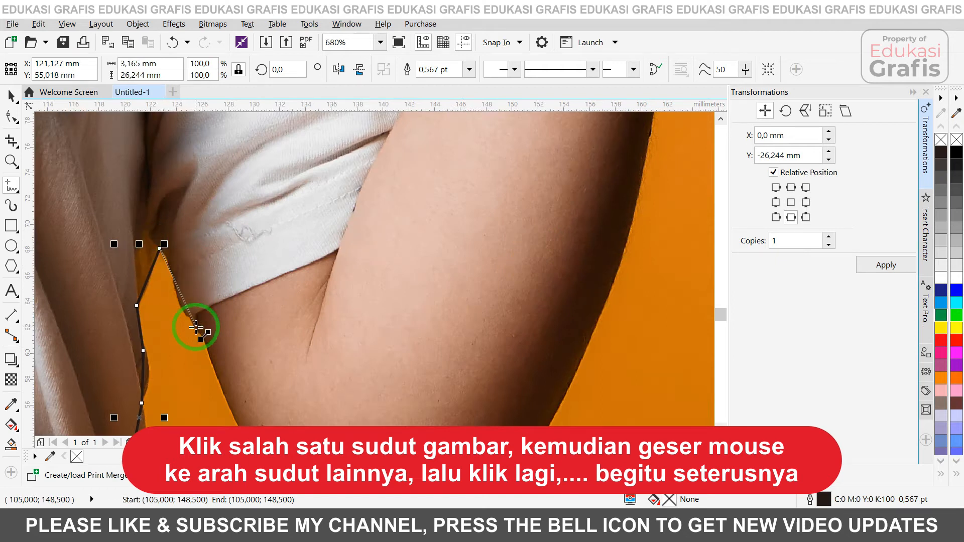
left_click(187, 317)
left_click(200, 331)
left_click(332, 254)
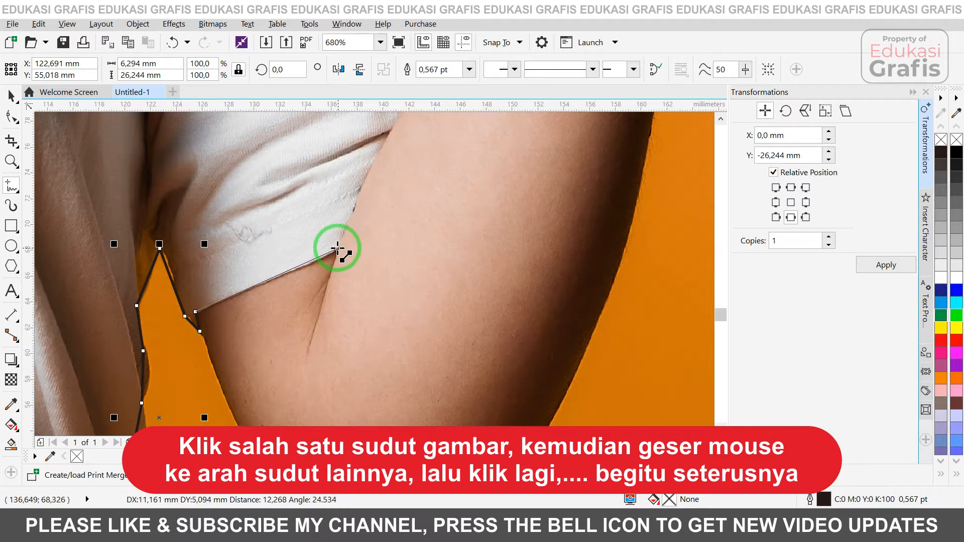
scroll(361, 231, "down", 4)
scroll(280, 355, "up", 3)
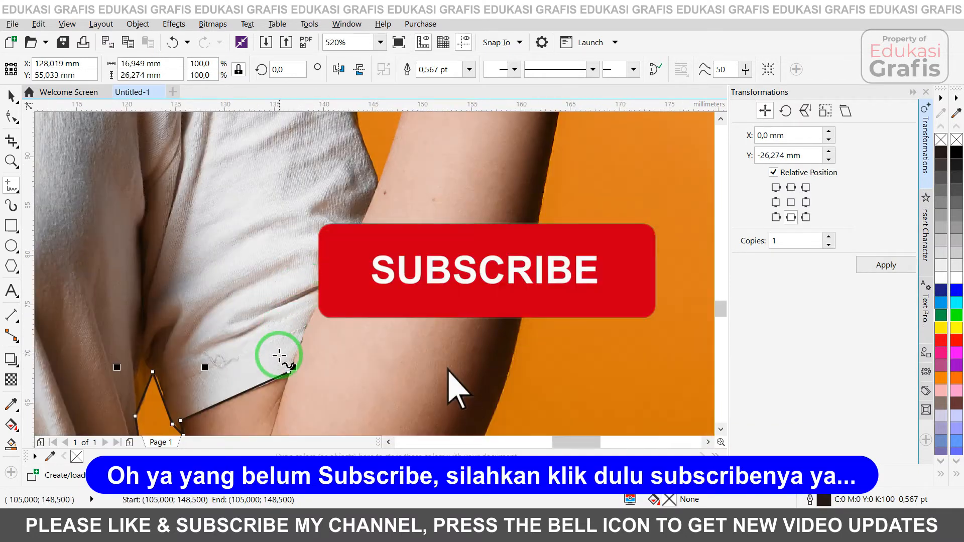
left_click(382, 186)
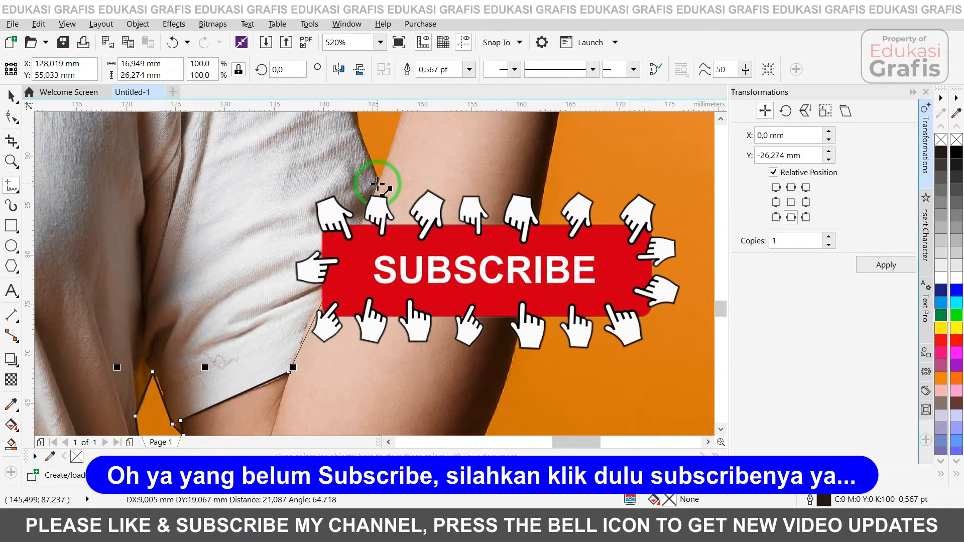
- Trace the outer edge of the raised arm's sleeve with straight segments up towards the shoulder
scroll(381, 186, "down", 3)
scroll(435, 387, "up", 2)
left_click(421, 354)
left_click(411, 307)
left_click(402, 276)
left_click(381, 181)
- Continue the outline over the raised arm's shoulder to the collar and down its inner edge
scroll(387, 183, "down", 2)
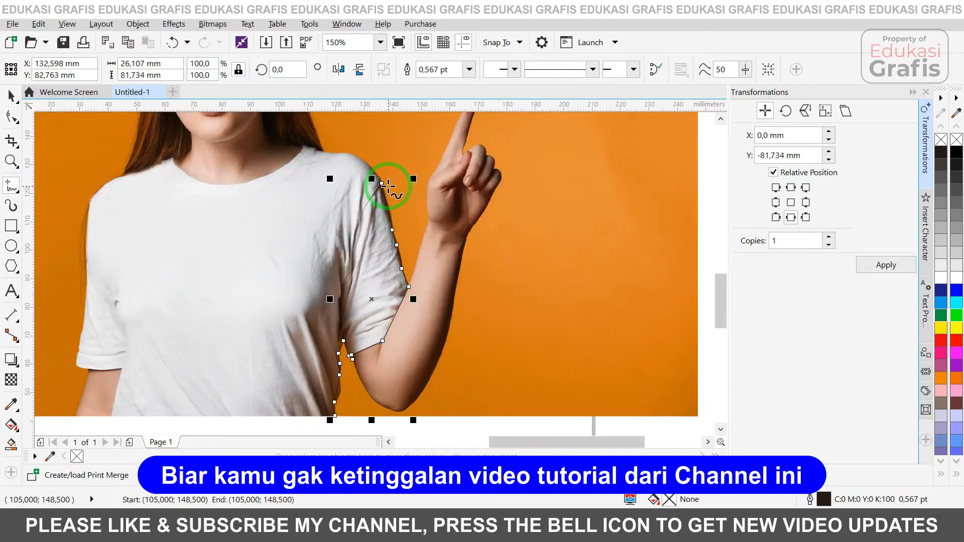
scroll(511, 228, "up", 3)
left_click(572, 313)
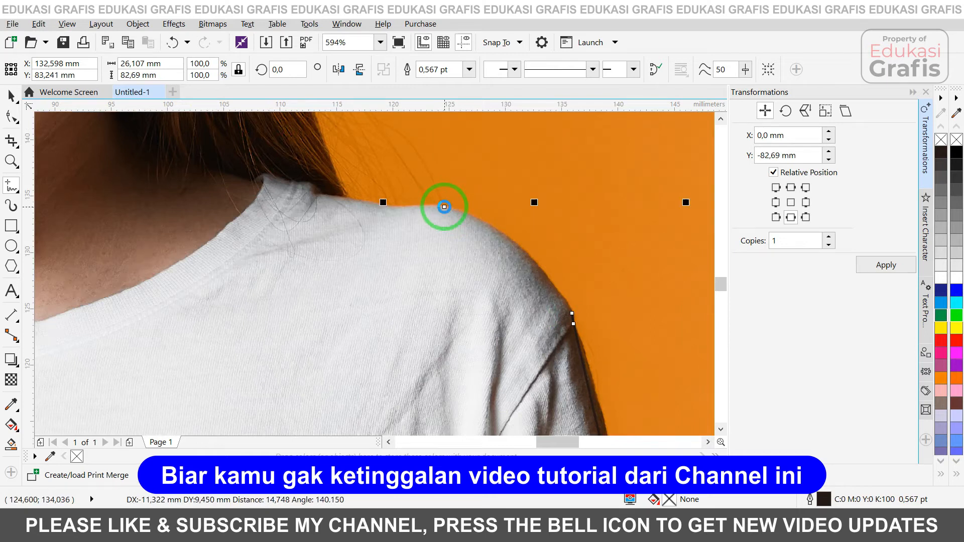
left_click(444, 206)
left_click(309, 184)
left_click(264, 173)
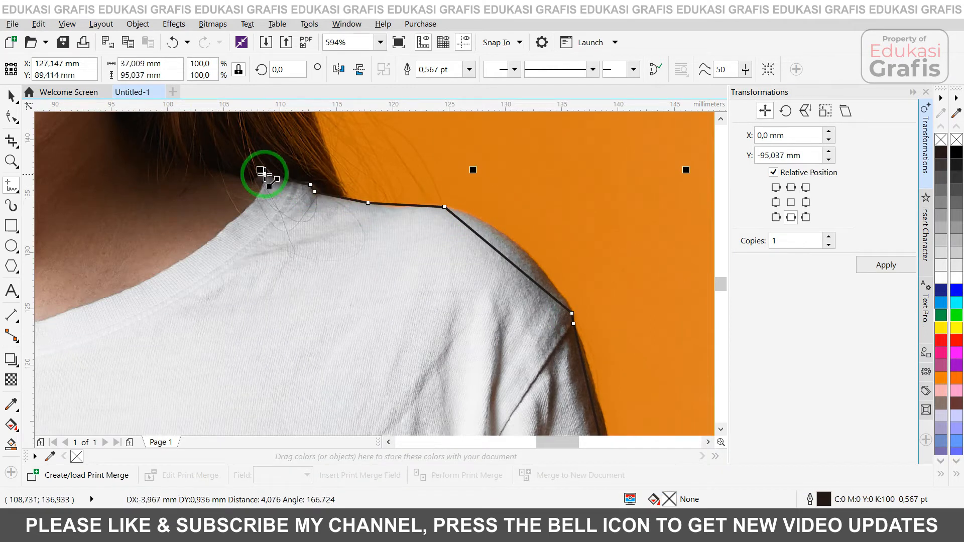
left_click(257, 201)
- Trace the shirt's neckline with straight segments across to the opposite collar tip
scroll(265, 202, "down", 2)
scroll(369, 162, "up", 2)
left_click(244, 233)
left_click(143, 219)
left_click(106, 184)
- Extend the outline from the collar over the lowered arm's shoulder
scroll(107, 184, "down", 2)
scroll(125, 185, "up", 2)
left_click(223, 246)
left_click(153, 292)
left_click(144, 334)
- Trace the lowered arm's sleeve down its outer edge and across its hem to the shirt's body
scroll(143, 334, "down", 2)
scroll(153, 332, "up", 1)
left_click(290, 201)
double_click(284, 351)
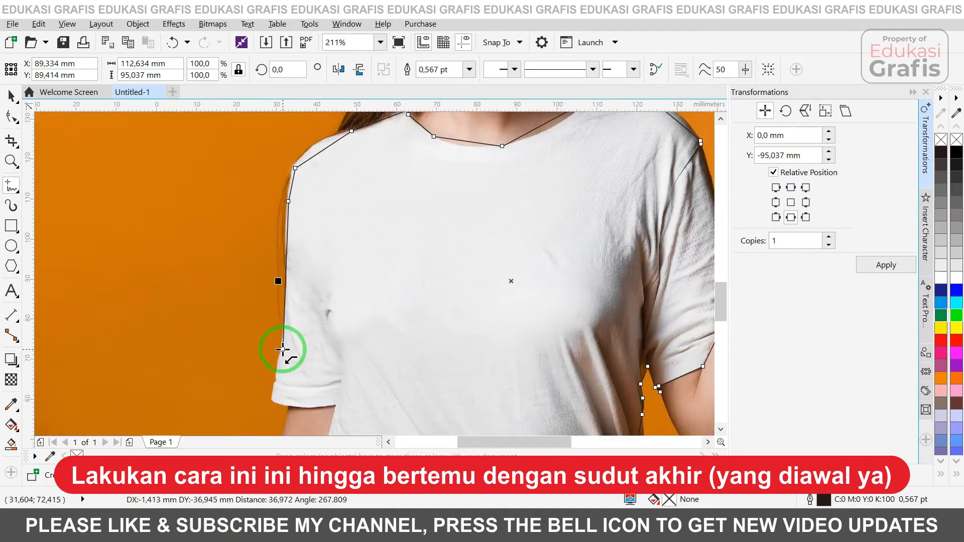
scroll(284, 351, "up", 2)
double_click(213, 270)
left_click(215, 288)
double_click(200, 360)
left_click(451, 383)
- Trace the remaining side and bottom edge back to the starting point, closing a shirt outline about 117 × 95 mm
scroll(452, 379, "down", 2)
key("F2")
left_click_drag(406, 332, 522, 503)
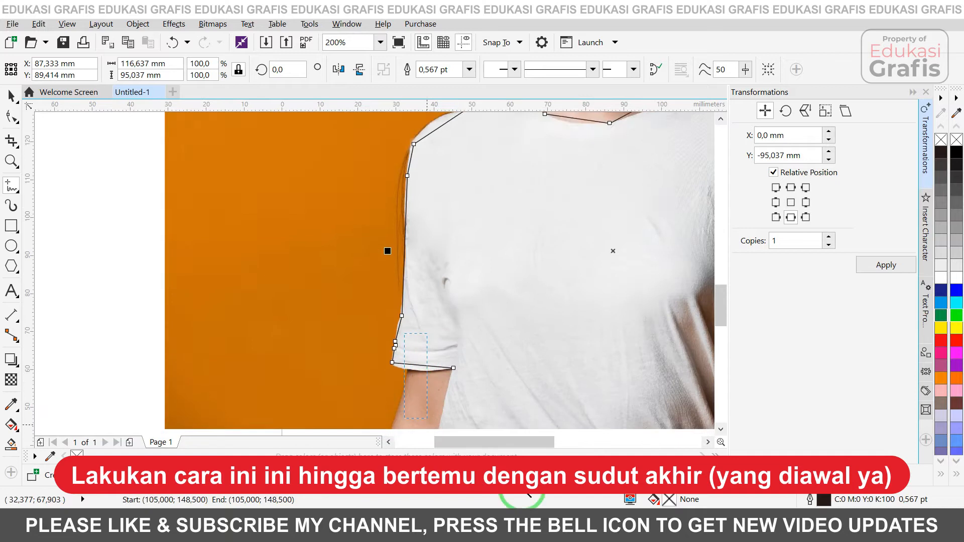
left_click(350, 176)
left_click(320, 297)
key("shift+F2")
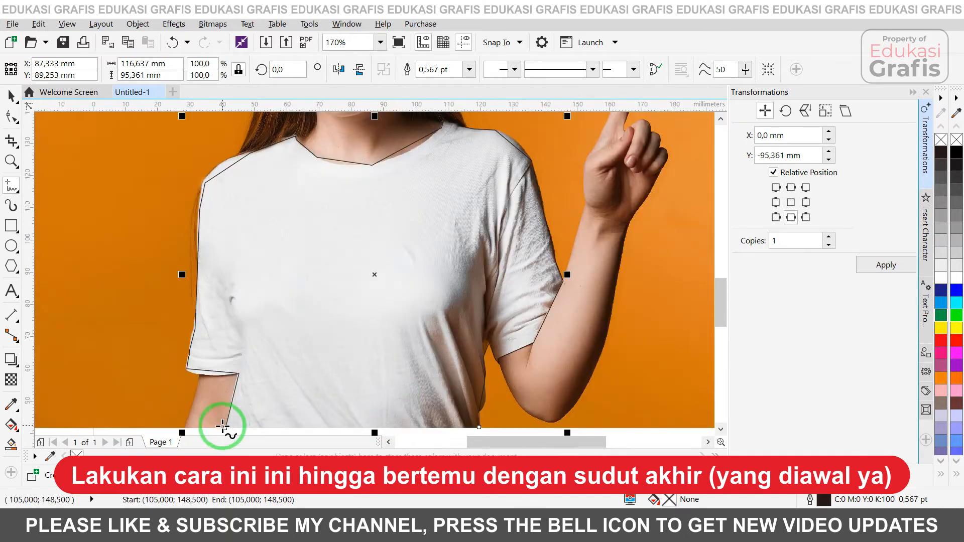
left_click(479, 408)
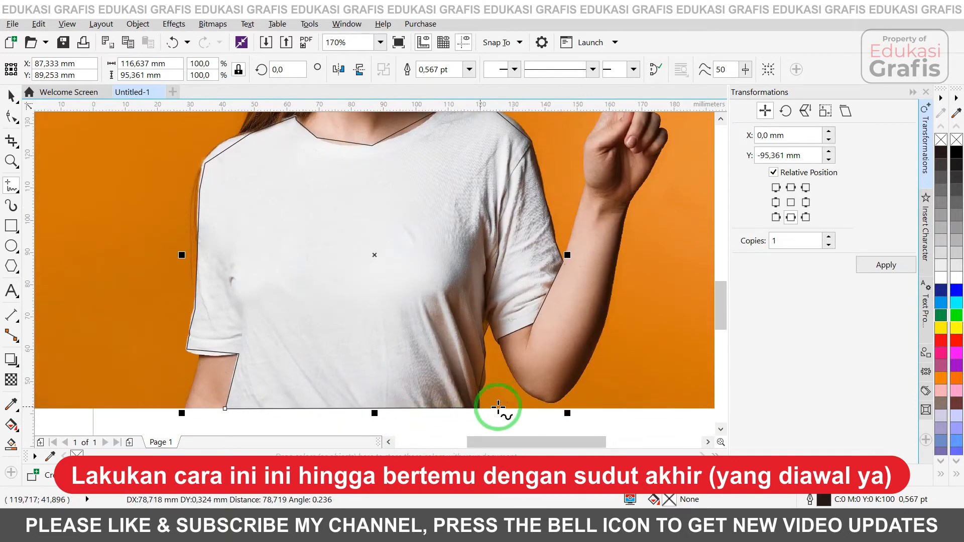
- Select the shirt outline and set its outline color to bright green (#00FF00)
key("space")
key("shift+F2")
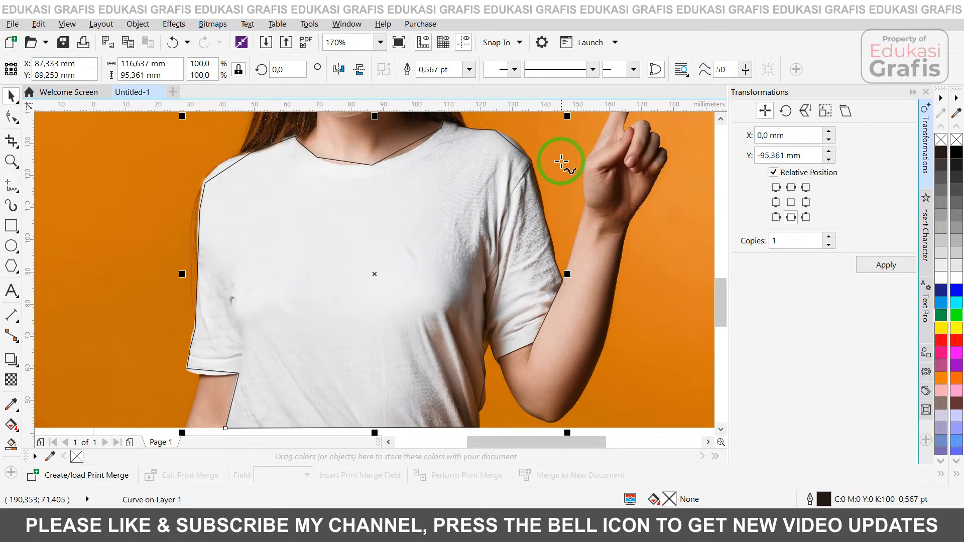
key("Escape")
key("space")
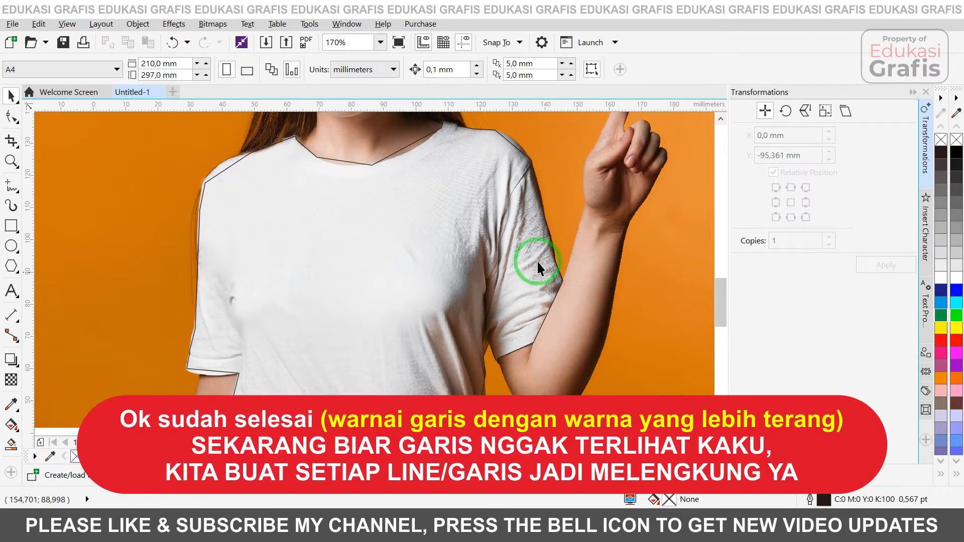
left_click(342, 208)
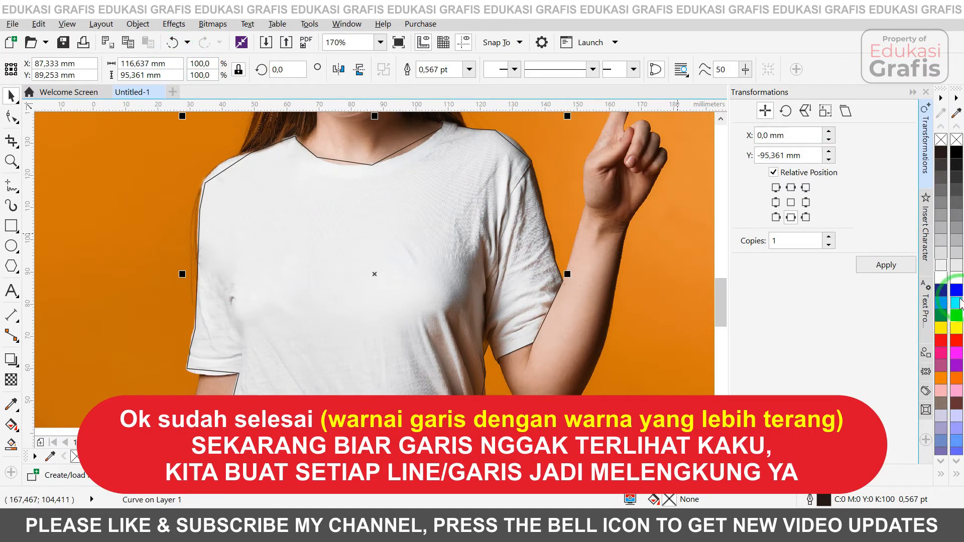
right_click(956, 315)
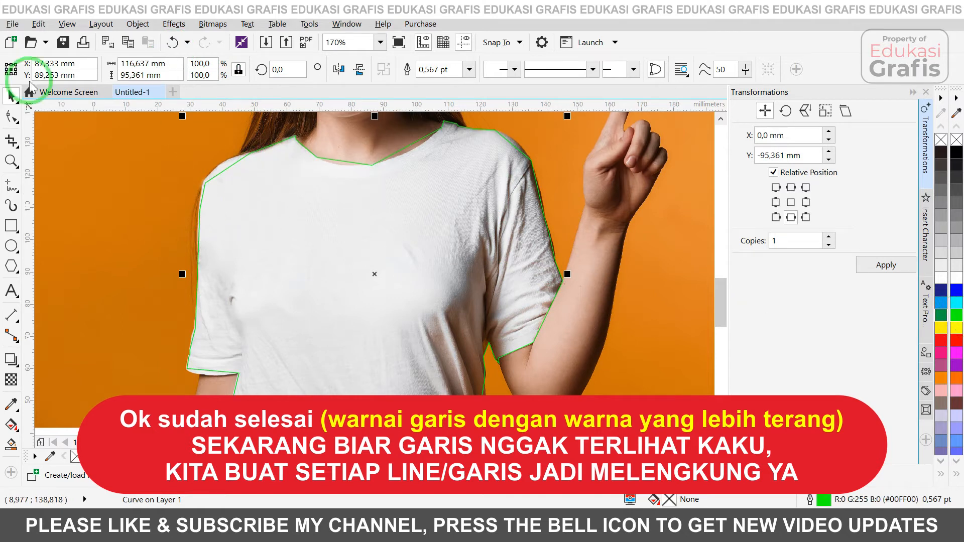
- Convert all of the shirt outline's line segments to curves
double_click(12, 118)
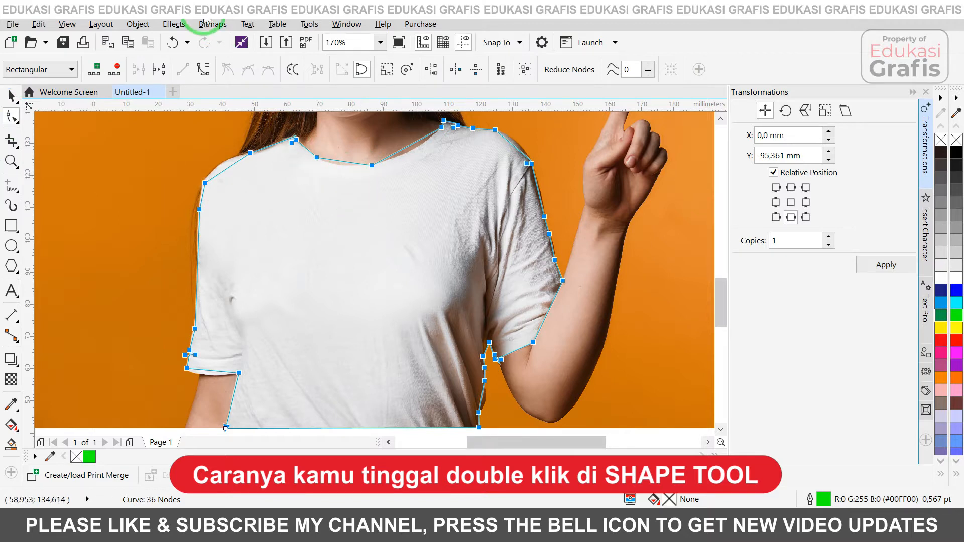
left_click(206, 74)
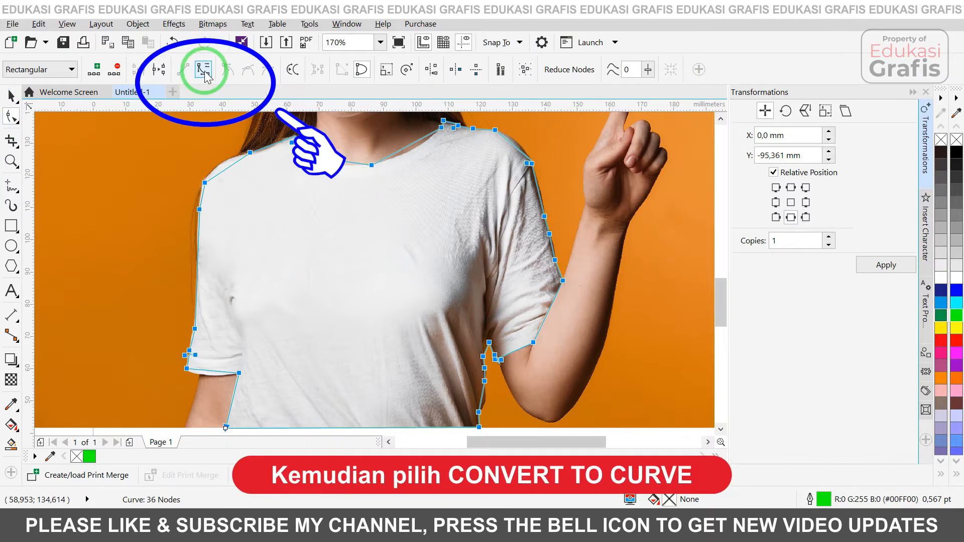
key("space")
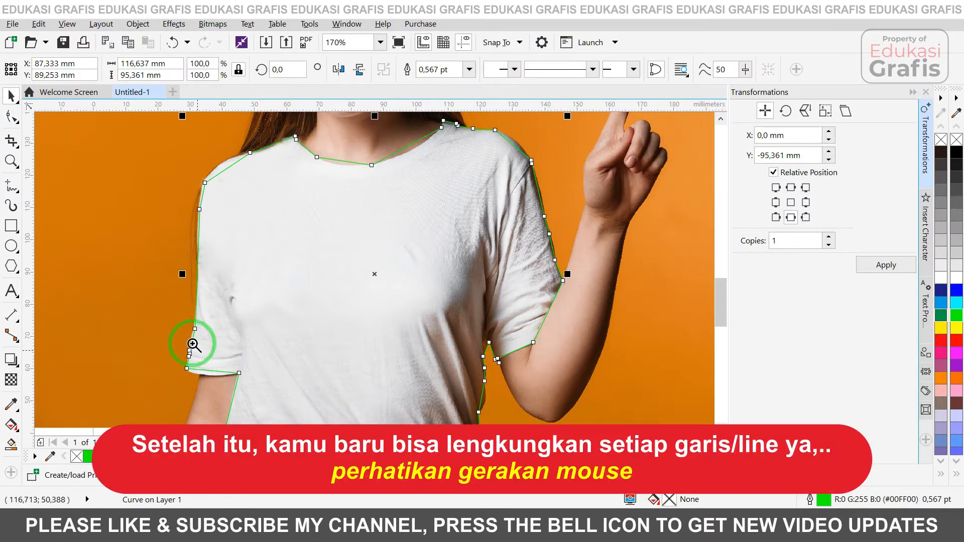
- Bend the segment along the lowered arm's sleeve hem with the Shape tool to follow the fabric edge
left_click_drag(387, 419, 387, 419)
key("F10")
left_click_drag(183, 264, 158, 274)
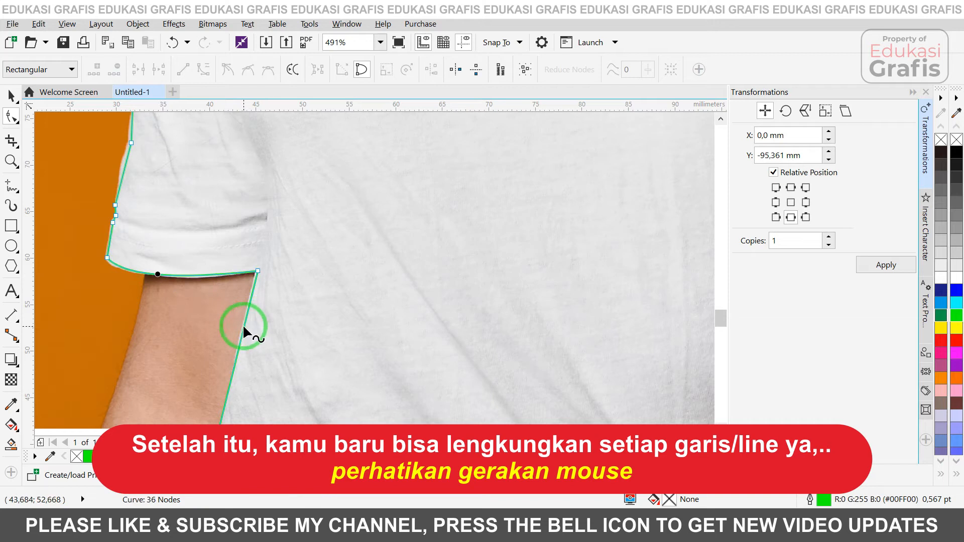
- Bend the outline segments along the shirt's lower side below the raised arm to follow the fabric edge
scroll(538, 351, "down", 4)
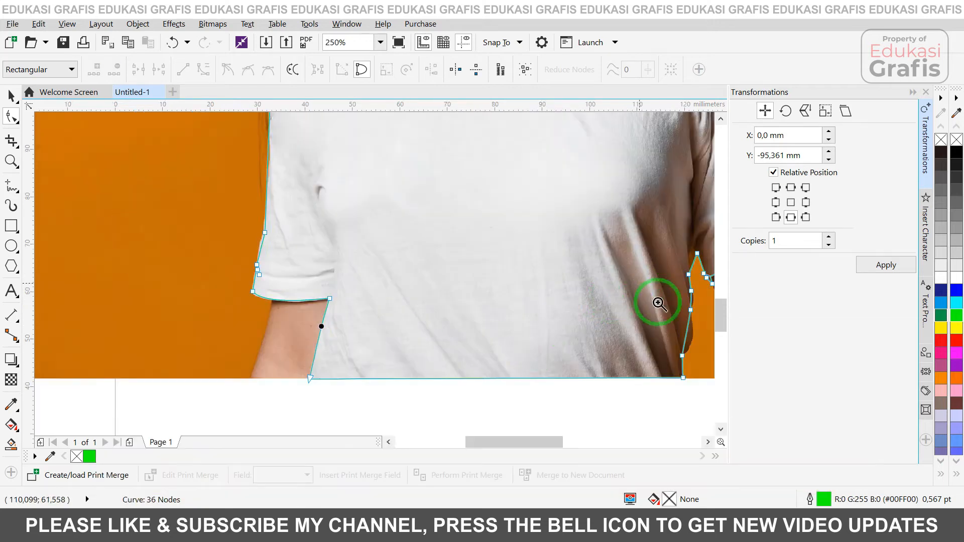
scroll(658, 301, "up", 5)
left_click_drag(298, 262, 310, 275)
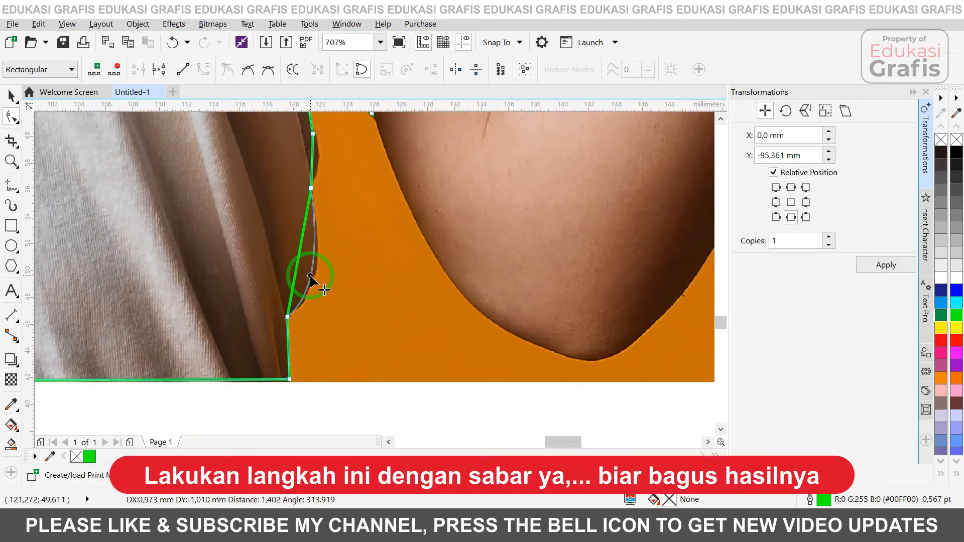
left_click_drag(288, 315, 288, 316)
left_click_drag(310, 162, 316, 161)
- Curve the segments around the gap under the raised arm and at the inner corner of its sleeve
left_click(719, 122)
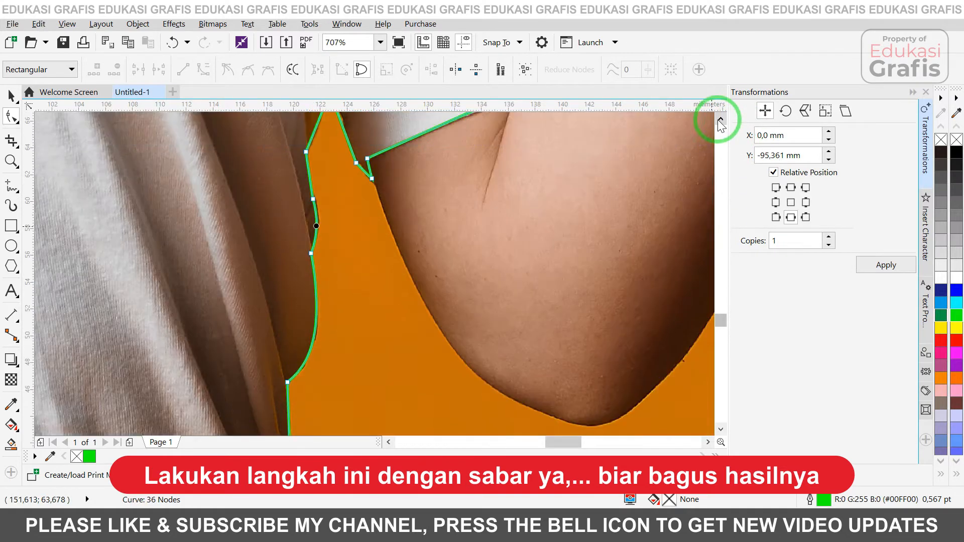
left_click_drag(316, 221, 342, 218)
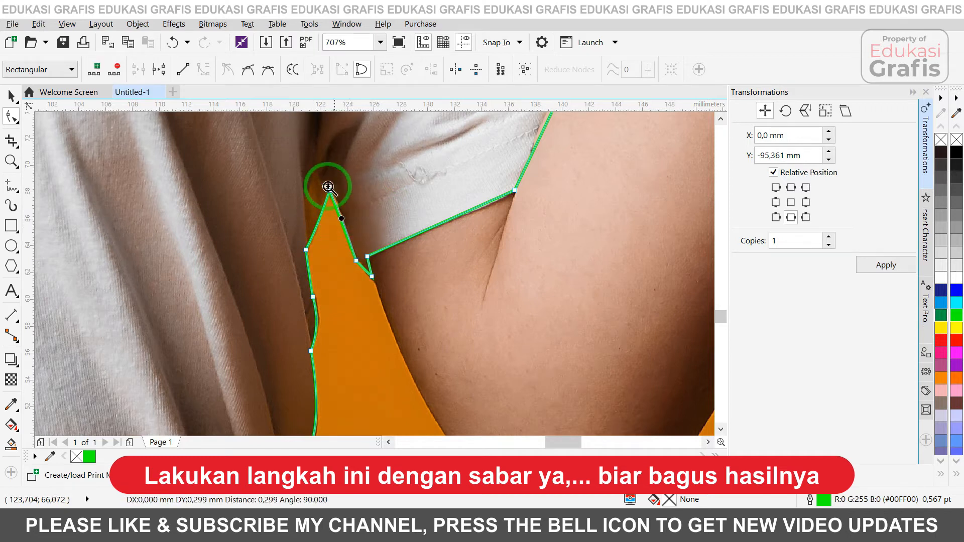
left_click_drag(328, 187, 424, 308)
left_click_drag(350, 320, 344, 309)
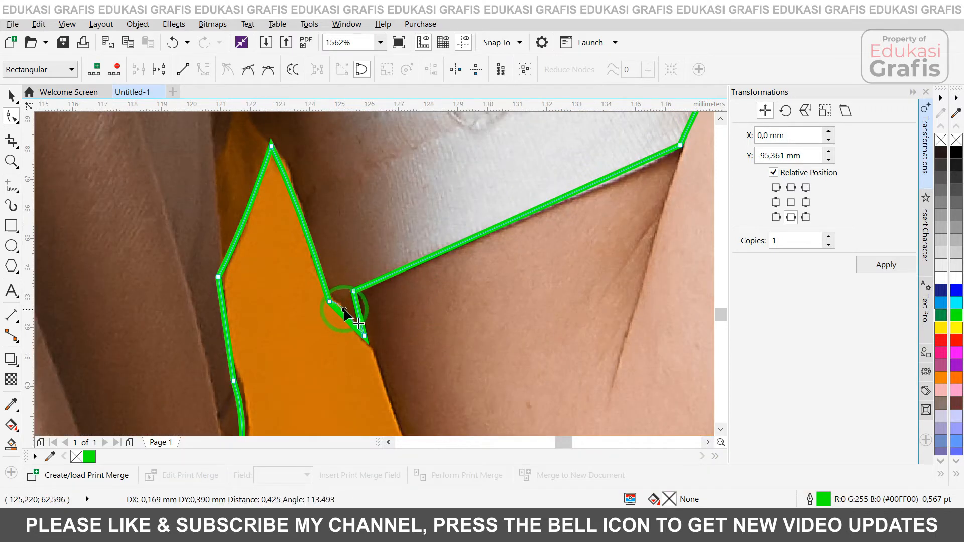
- Curve the segments along the raised arm's outer sleeve edge and up over its shoulder
scroll(372, 296, "down", 3)
left_click_drag(424, 151, 542, 214)
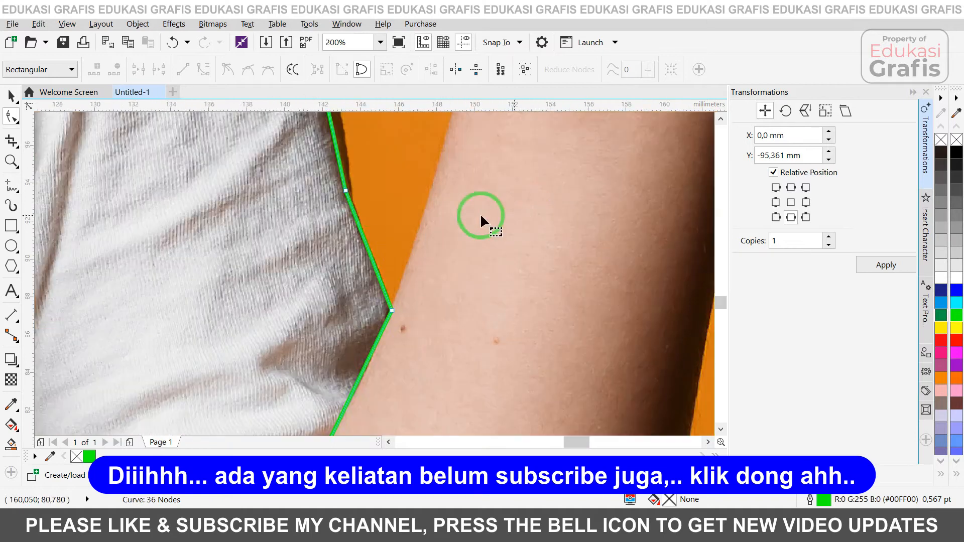
scroll(342, 179, "down", 2)
left_click_drag(291, 115, 381, 212)
left_click_drag(384, 268, 386, 266)
scroll(387, 266, "down", 2)
left_click_drag(296, 146, 418, 256)
left_click_drag(421, 325, 429, 310)
- Refine the outline along the raised arm's shoulder seam up to the collar
scroll(393, 197, "up", 2)
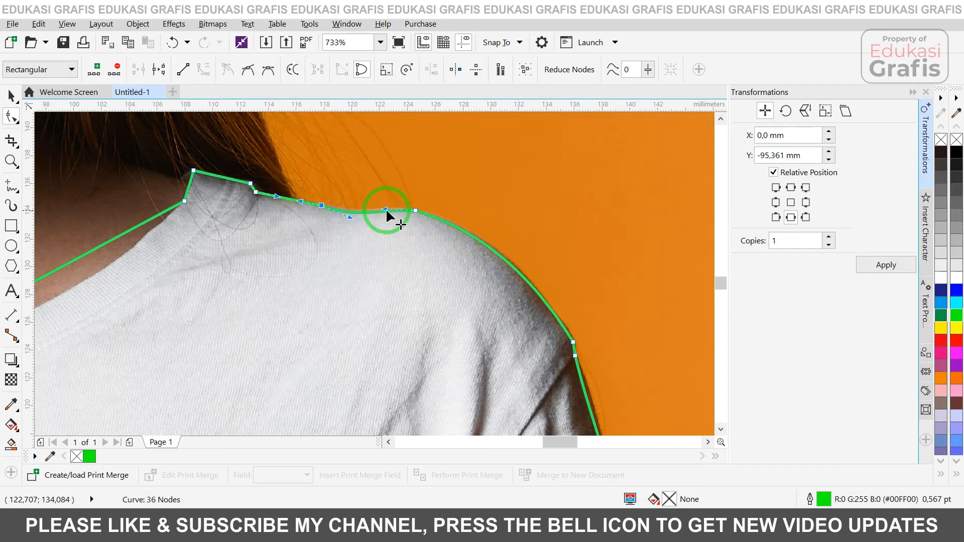
scroll(387, 215, "up", 2)
left_click_drag(282, 176, 286, 171)
left_click_drag(325, 192, 327, 189)
scroll(328, 190, "down", 4)
- Bend the neckline segments and adjust the middle node's handles to form a smooth curve along the collar
scroll(261, 218, "up", 3)
left_click_drag(228, 232, 239, 252)
scroll(240, 252, "down", 3)
scroll(131, 261, "up", 3)
left_click_drag(275, 278, 259, 293)
left_click_drag(368, 292, 364, 289)
left_click_drag(263, 299, 262, 302)
left_click_drag(466, 262, 466, 267)
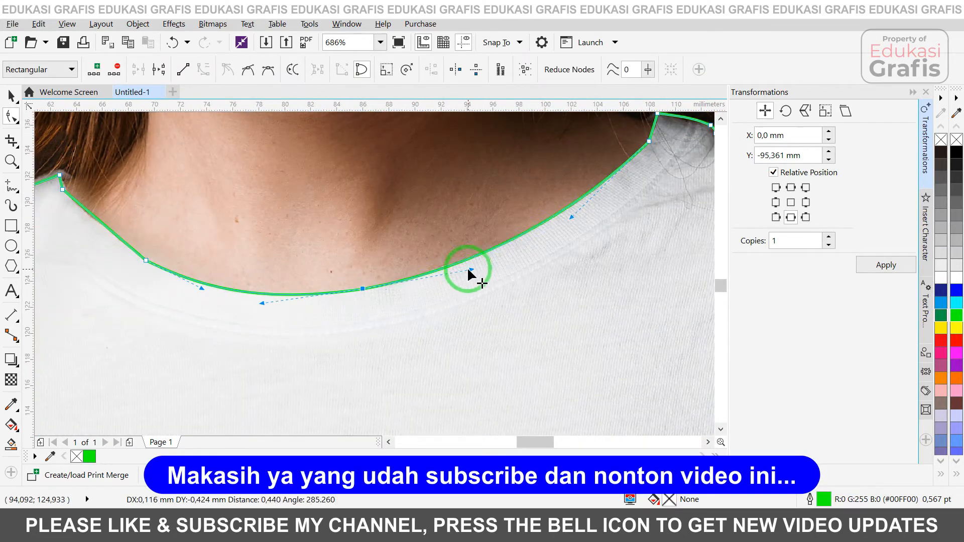
- Curve the segments where the neckline meets the lowered arm's shoulder to fit the collar edge
key("space")
key("Escape")
scroll(469, 292, "down", 3)
scroll(434, 287, "up", 3)
double_click(354, 267)
left_click_drag(354, 267, 347, 266)
scroll(346, 266, "down", 2)
scroll(236, 253, "up", 3)
left_click_drag(317, 229, 314, 225)
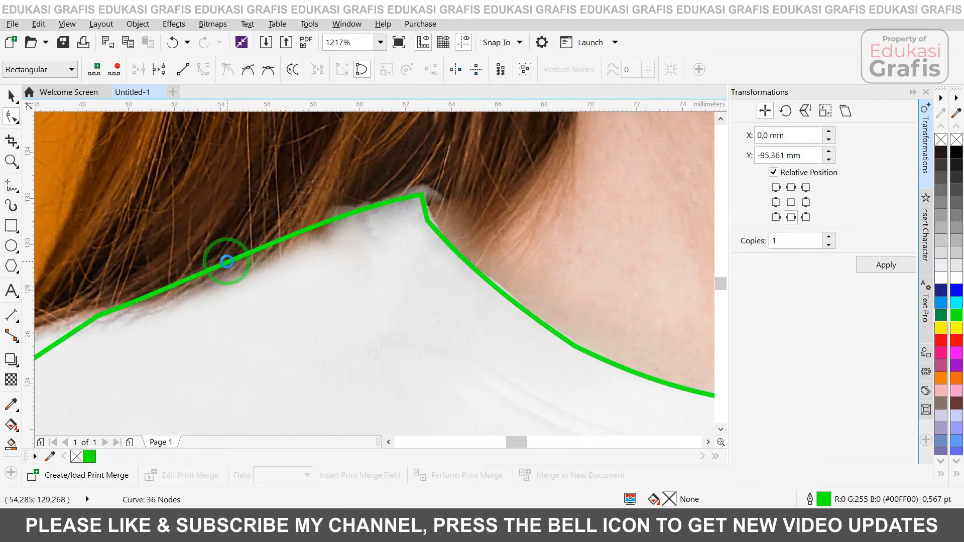
- Bend the outline segments along the lowered arm's shoulder beneath the hair to match the fabric
double_click(226, 263)
scroll(228, 274, "down", 3)
scroll(87, 358, "up", 3)
left_click_drag(235, 248, 197, 212)
scroll(197, 212, "down", 3)
scroll(100, 246, "up", 3)
scroll(345, 253, "down", 2)
- Refine the segments down the lowered arm's outer sleeve edge to the sleeve hem
left_click_drag(355, 256, 325, 233)
scroll(346, 306, "up", 2)
left_click_drag(329, 296, 327, 298)
scroll(260, 286, "down", 2)
scroll(301, 372, "up", 2)
left_click_drag(368, 248, 368, 244)
scroll(364, 254, "down", 2)
scroll(359, 281, "up", 2)
double_click(360, 248)
scroll(369, 330, "up", 2)
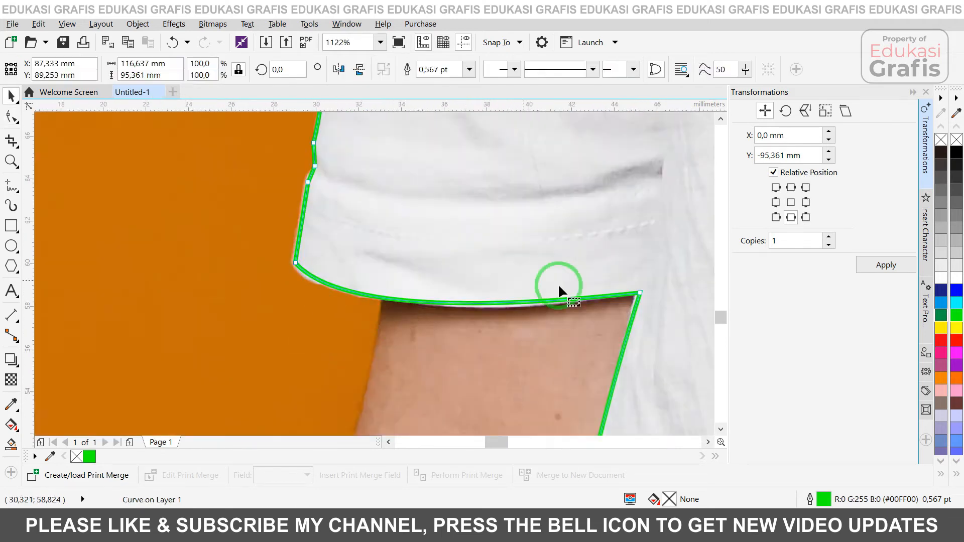
scroll(527, 285, "down", 2)
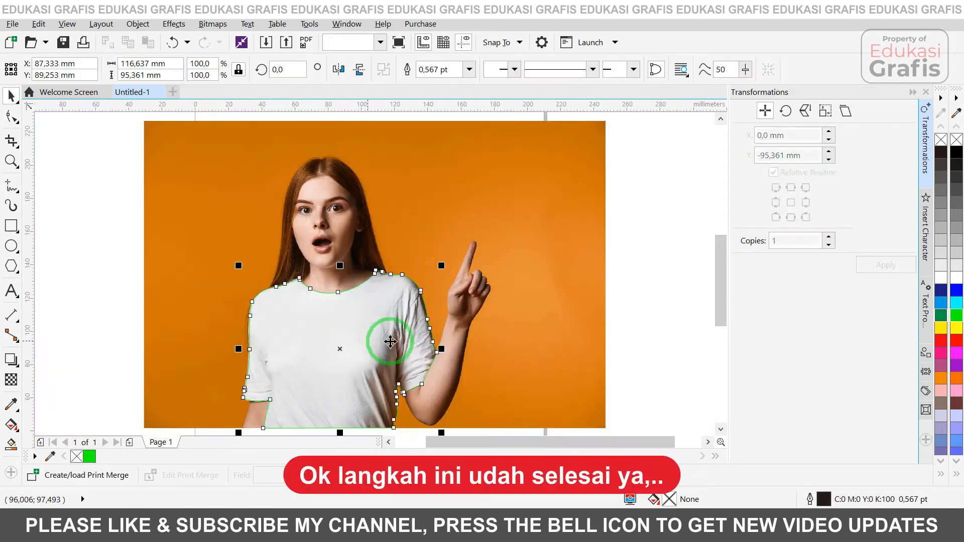
left_click_drag(390, 341, 542, 289)
key("ctrl+z")
left_click(618, 211)
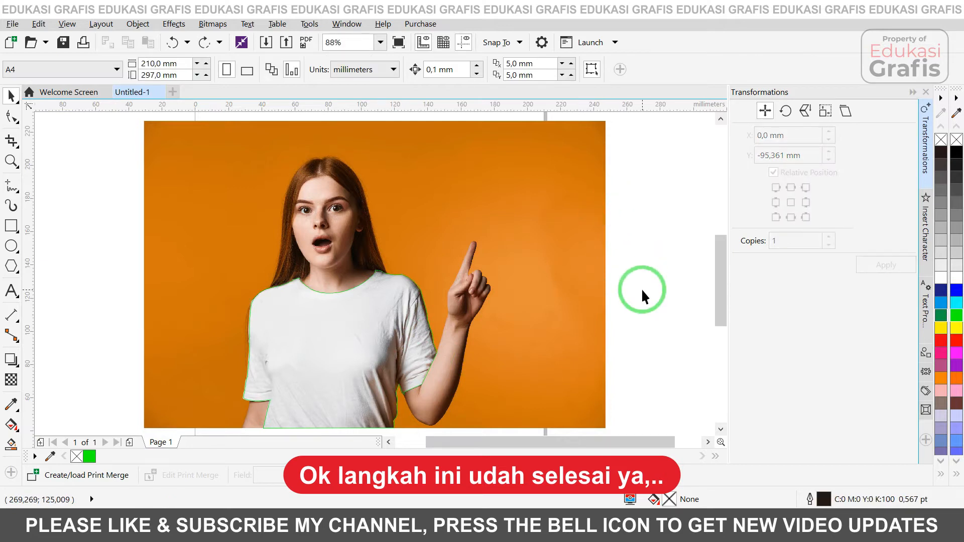
- Intersect the shirt outline with the photo and move the resulting shirt piece out over the photo's far edge
left_click(333, 351)
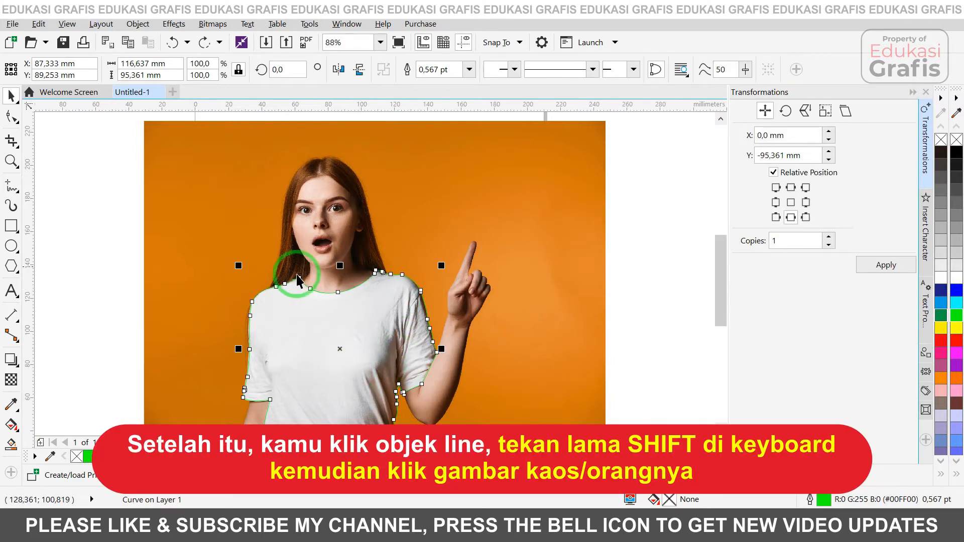
left_click(526, 254)
left_click(340, 318)
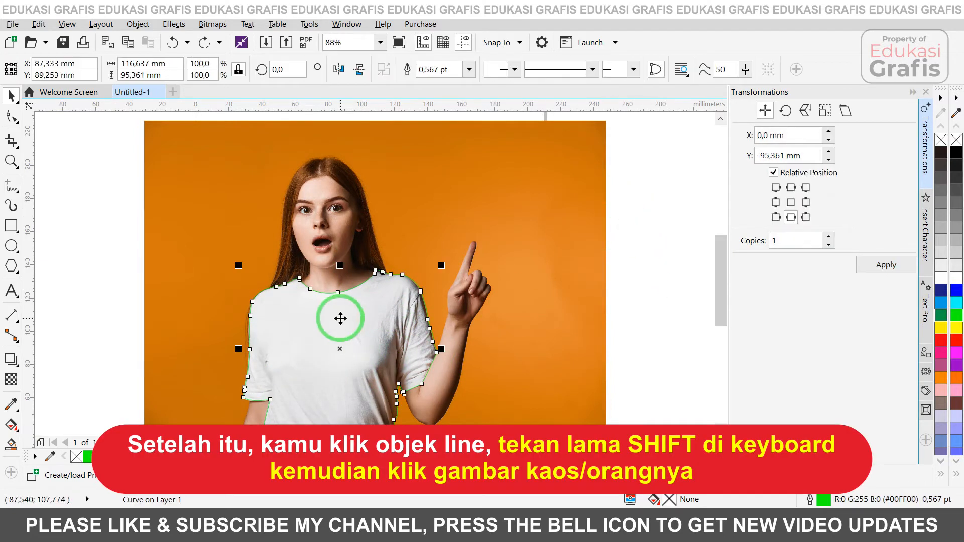
left_click(459, 199, "shift")
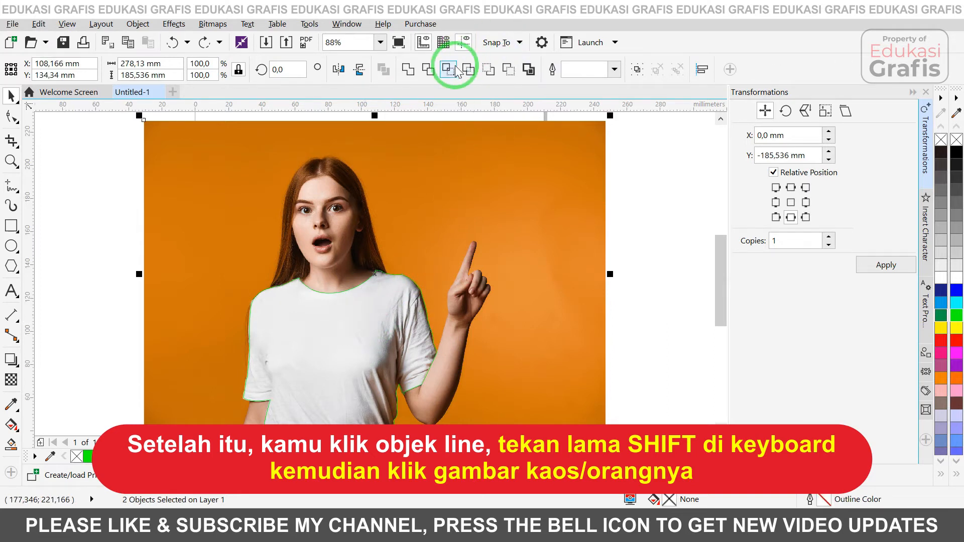
left_click(448, 70)
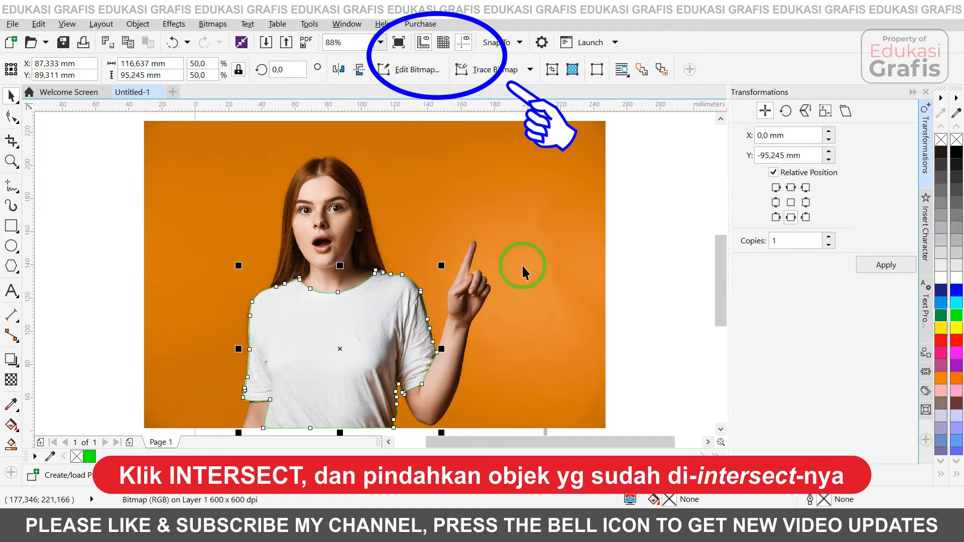
left_click(337, 351)
left_click_drag(337, 345, 618, 227)
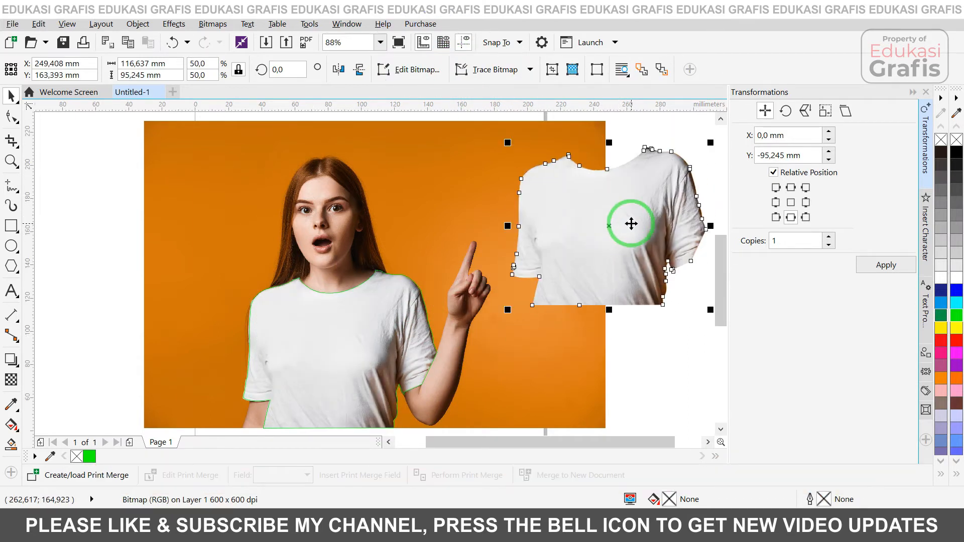
- Darken the shirt piece with a Tone Curve adjustment, lowering the RGB curve's midpoint to X 148, Y 107
left_click(183, 29)
left_click(191, 42)
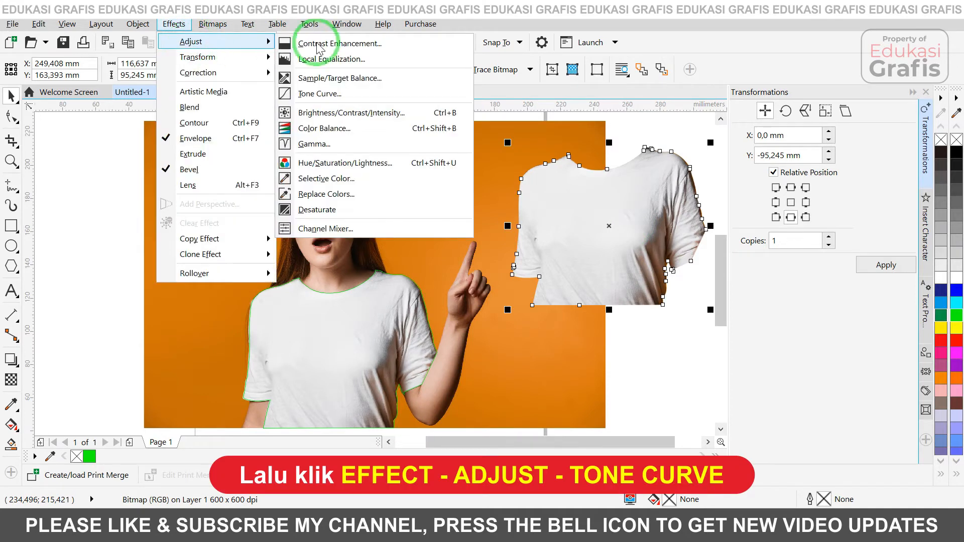
left_click(365, 98)
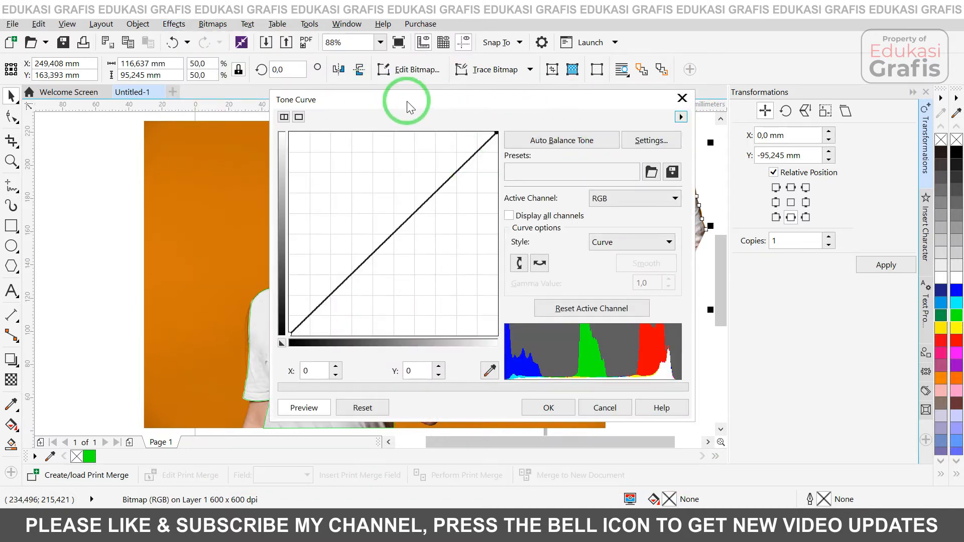
left_click_drag(524, 105, 309, 73)
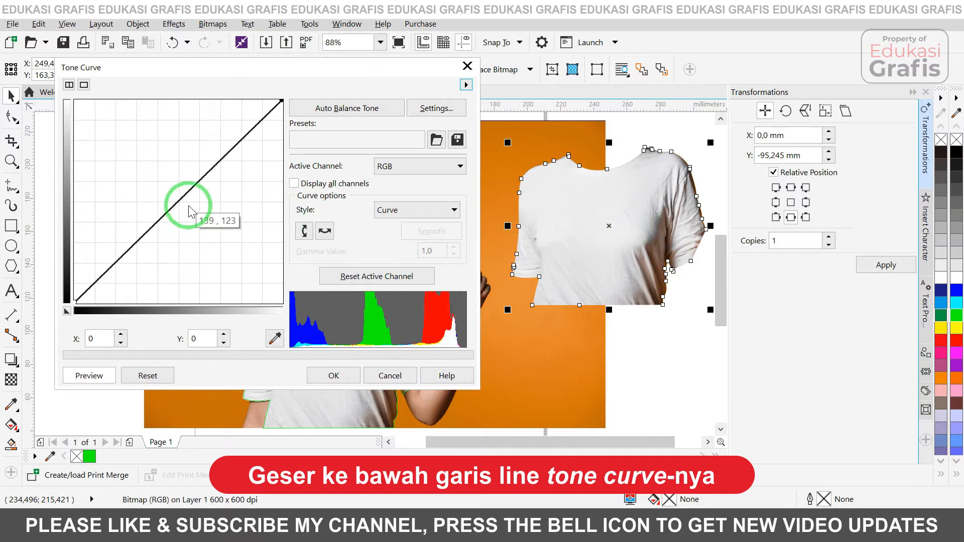
left_click_drag(180, 197, 195, 217)
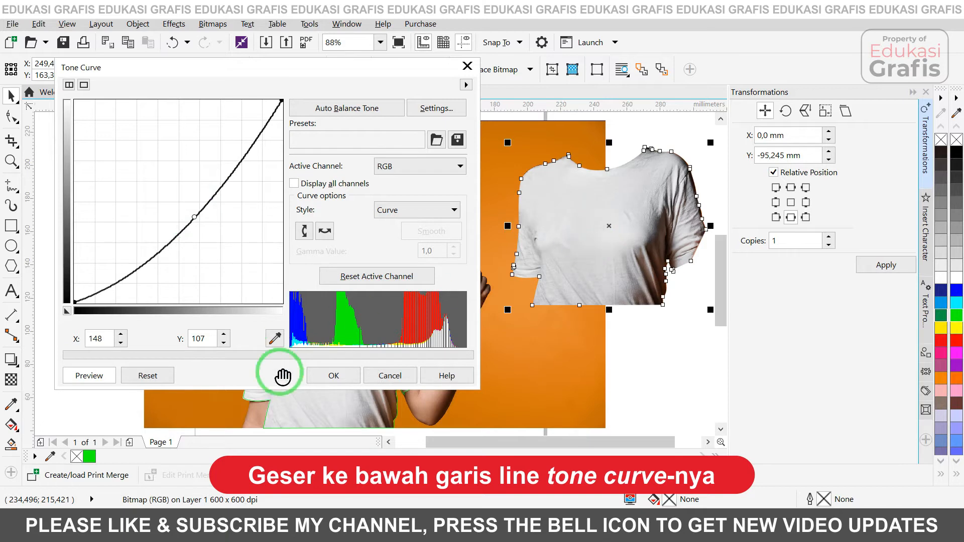
left_click(332, 376)
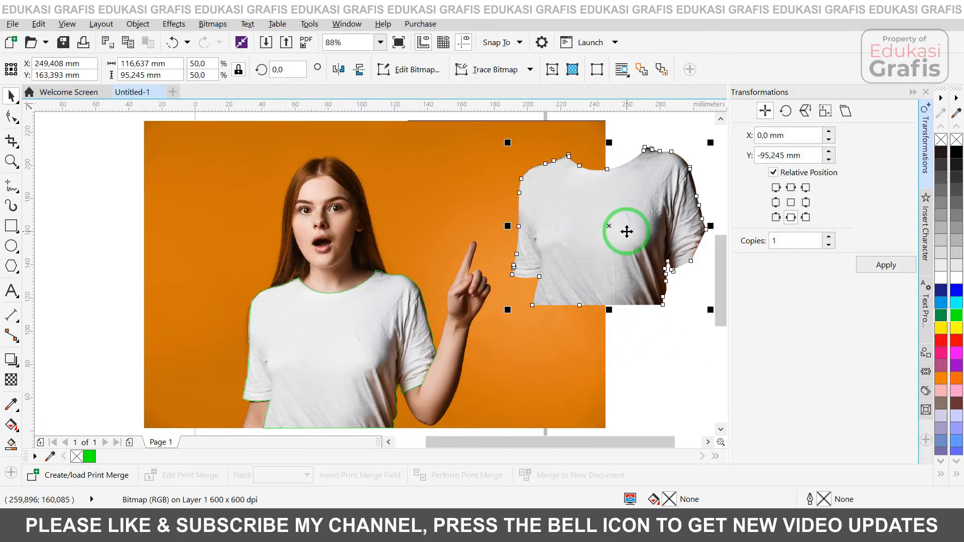
- Trim the shirt area out of the photo using the outline, and fill the outline shape with bright green
left_click(680, 381)
left_click(336, 340)
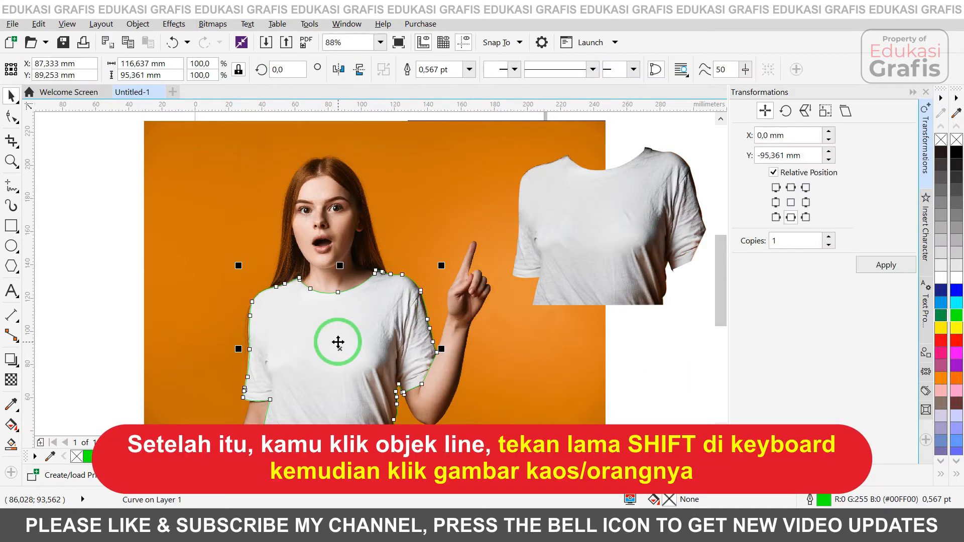
left_click(206, 214, "shift")
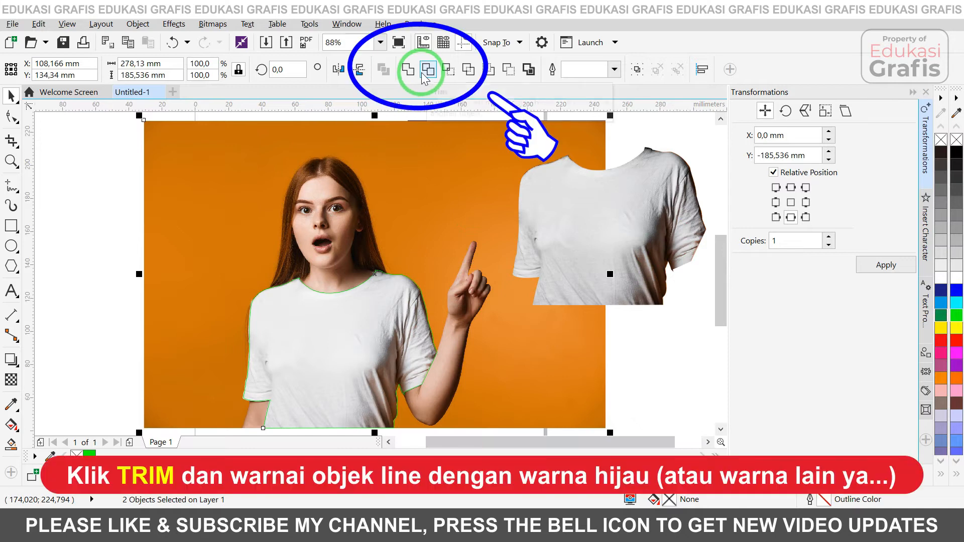
left_click(425, 76)
left_click(621, 350)
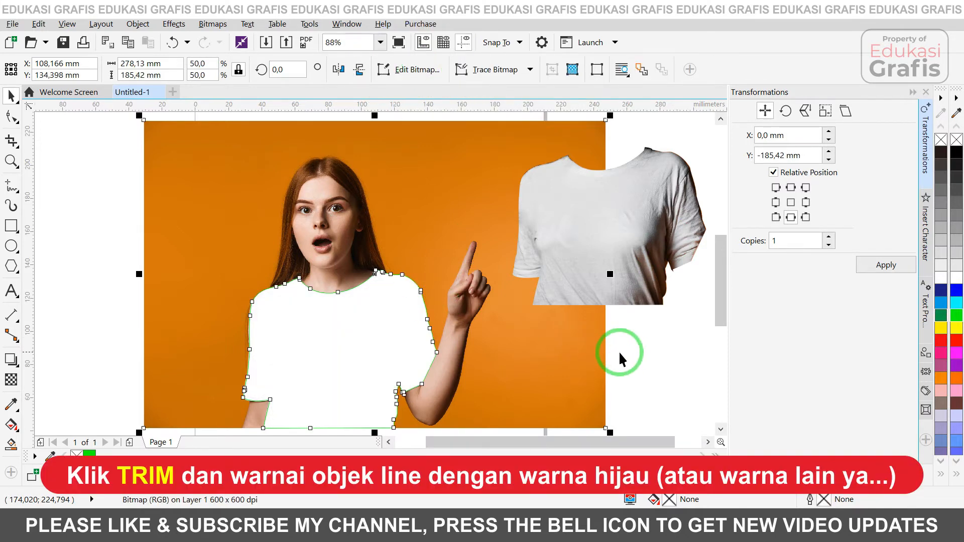
left_click(365, 360)
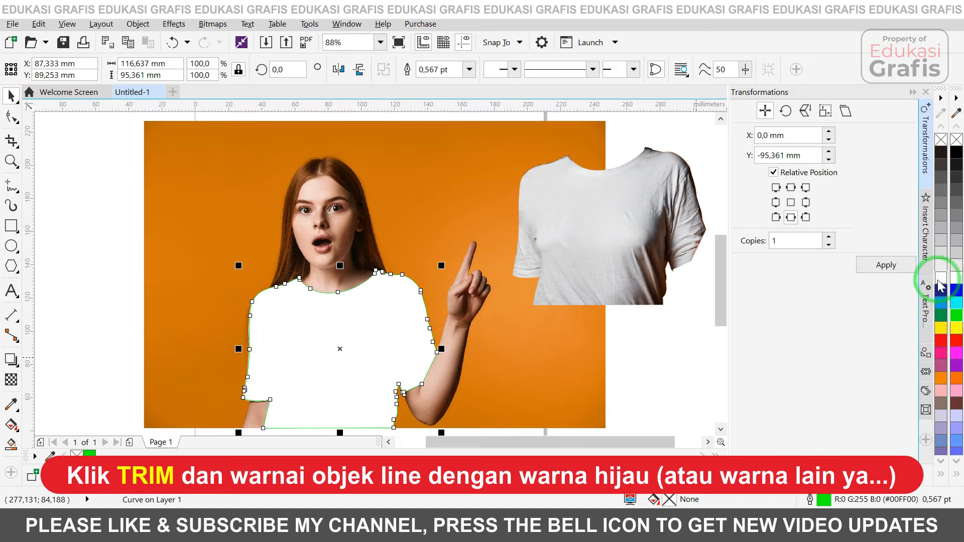
left_click(957, 319)
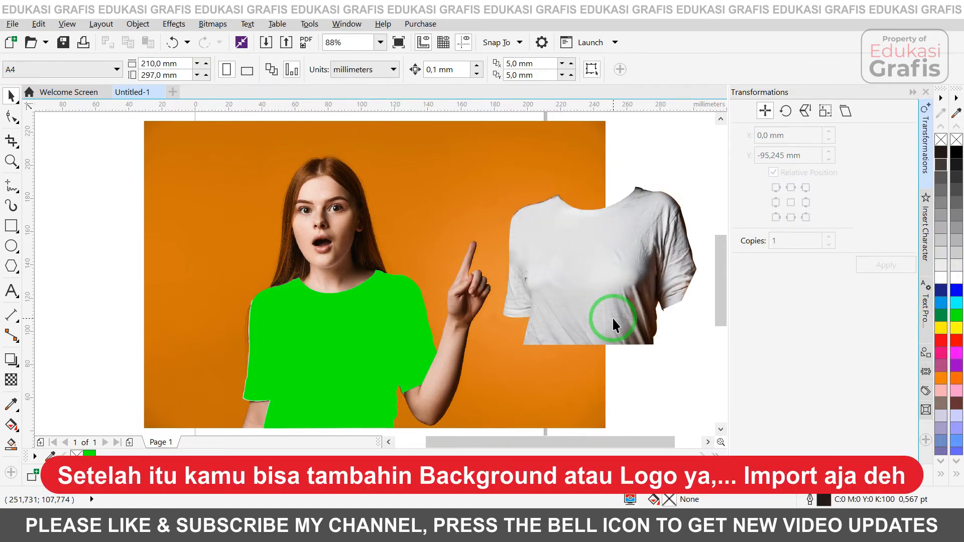
- Switch to the MOCKUP folder in File Explorer and import the pattern image 109342-ONMRHH-396.jpg into the CorelDRAW document
key("alt+Tab")
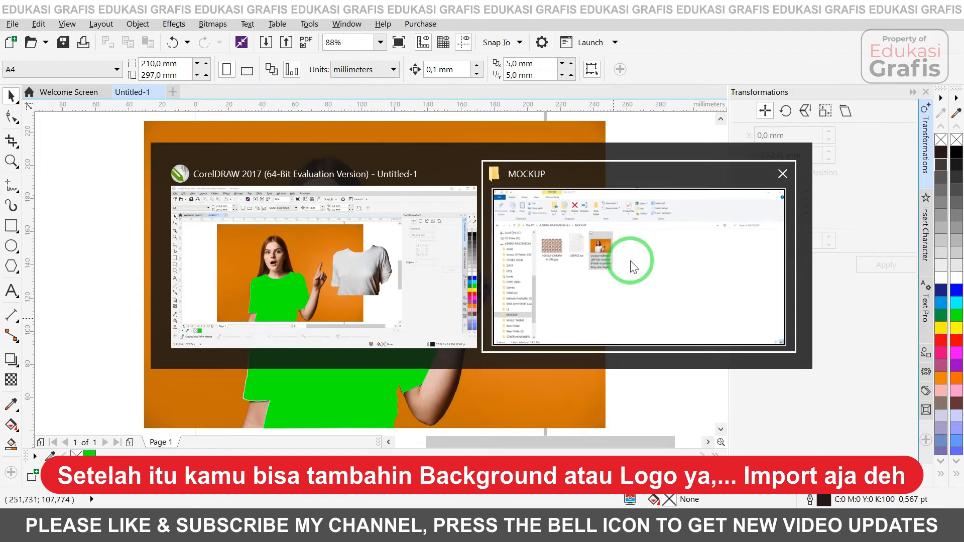
left_click(203, 193)
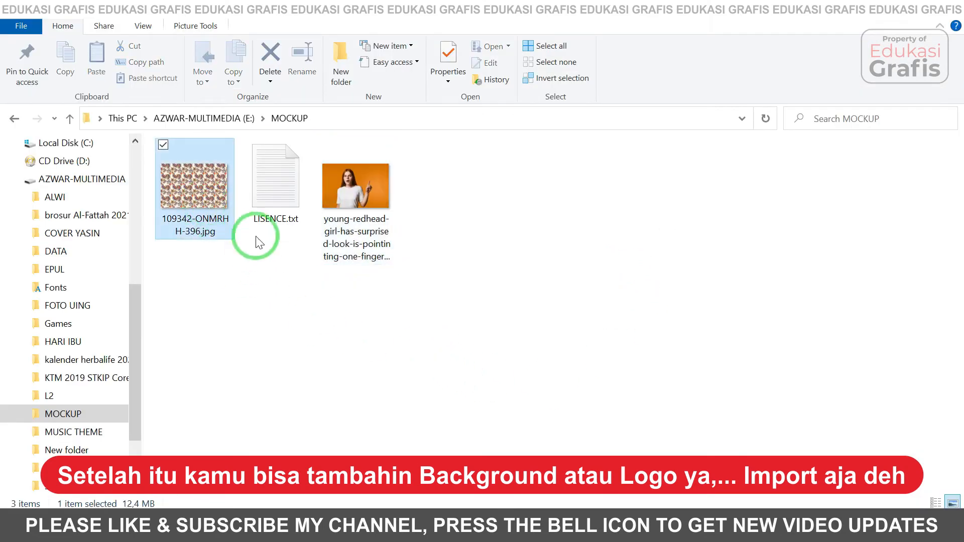
left_click_drag(194, 182, 262, 301)
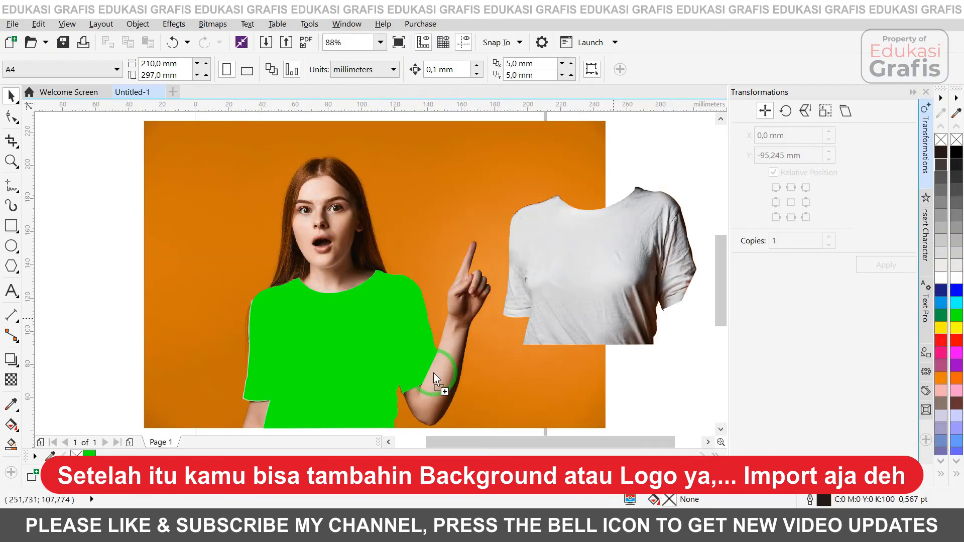
left_click_drag(433, 373, 612, 399)
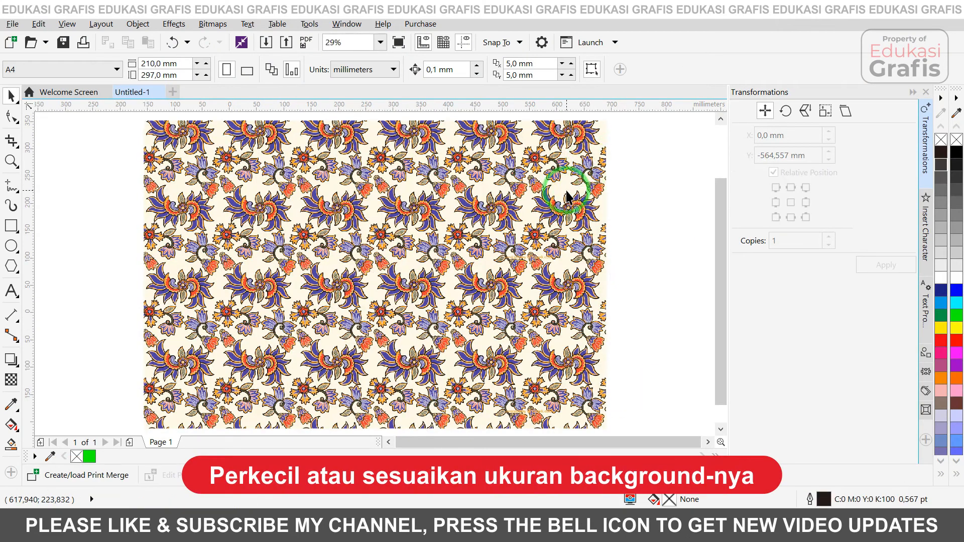
- Scale the floral pattern image to about 168 × 112 mm, large enough for the shirt, and place it beside the green shape
left_click(613, 122)
left_click_drag(612, 117, 371, 287)
scroll(257, 234, "up", 3)
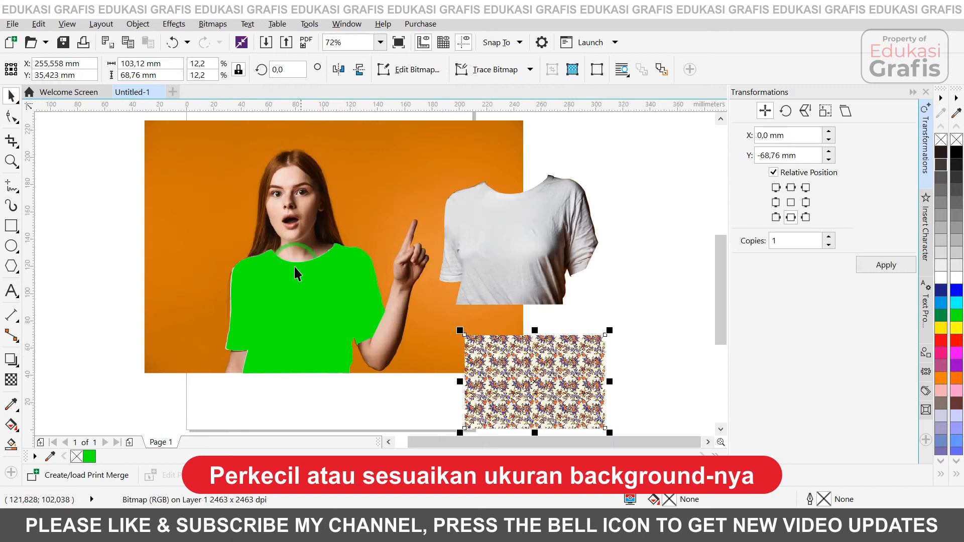
scroll(649, 422, "up", 2)
left_click_drag(566, 355, 199, 303)
left_click_drag(400, 149, 398, 150)
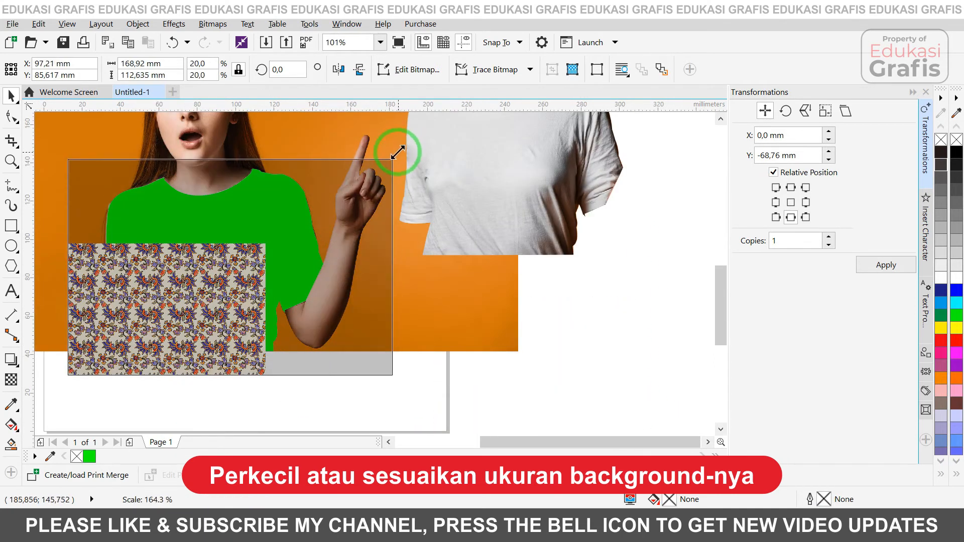
left_click_drag(190, 232, 446, 306)
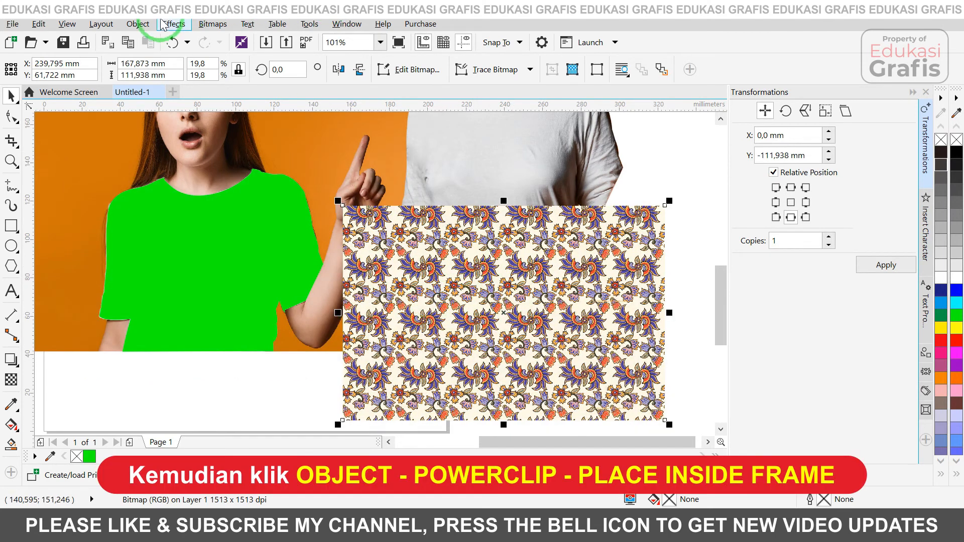
- PowerClip the floral pattern inside the bright green shirt shape
left_click(149, 25)
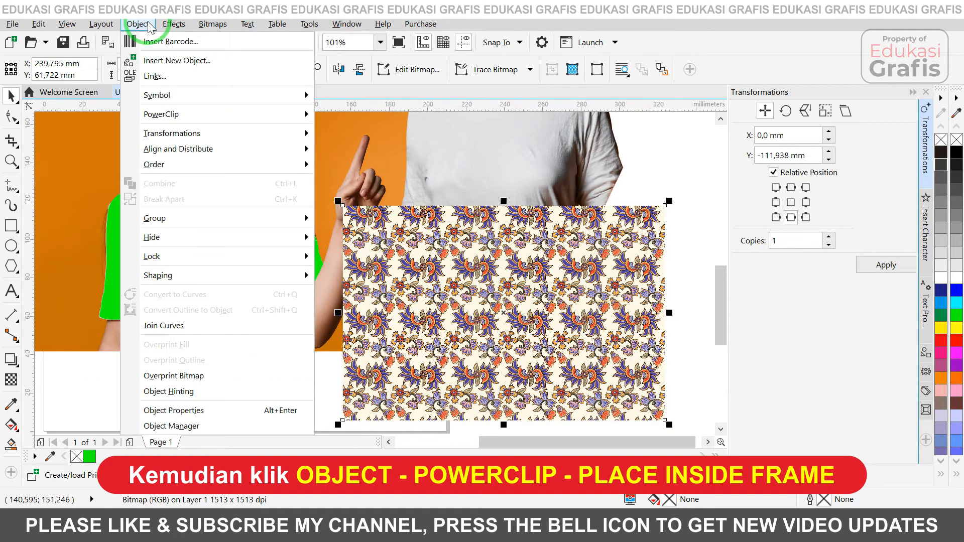
mouse_move(272, 114)
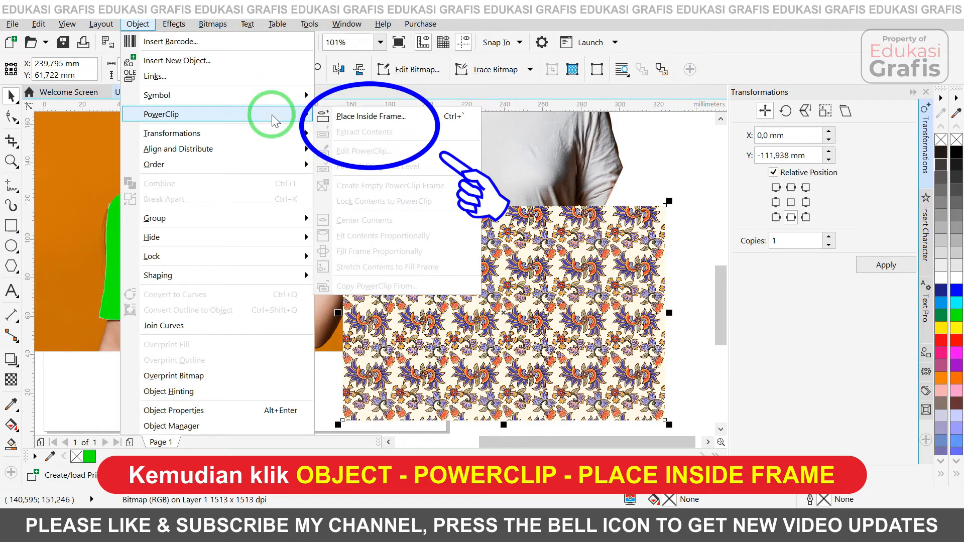
left_click(380, 122)
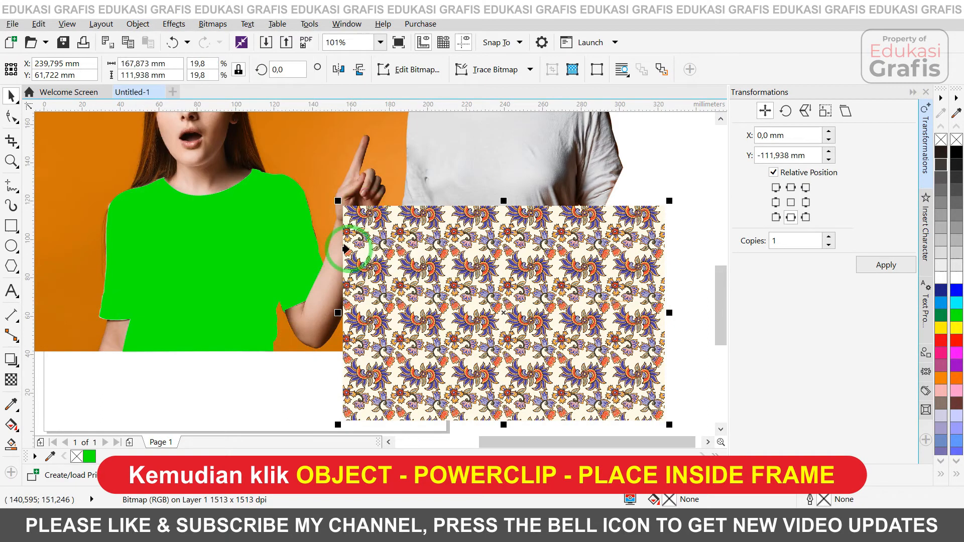
left_click(224, 251)
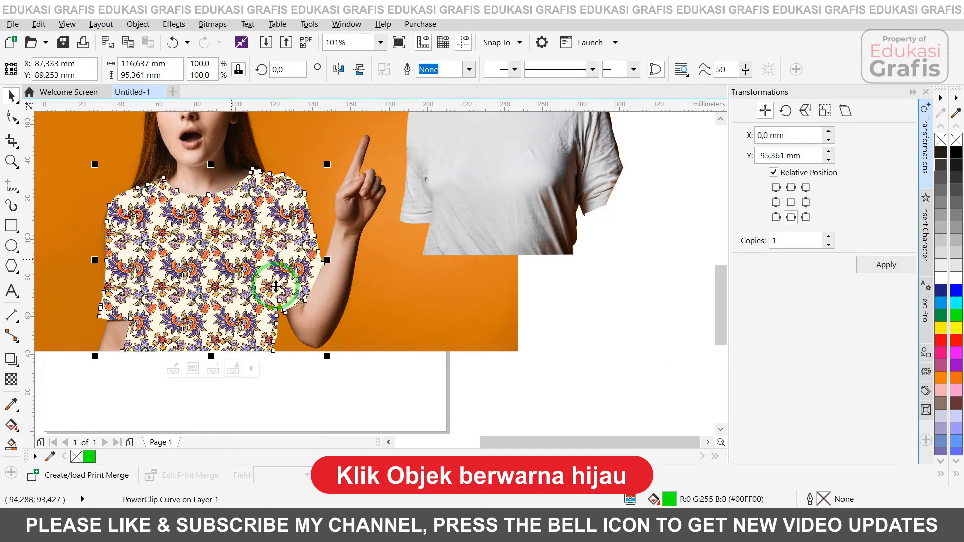
left_click(391, 419)
left_click(281, 307)
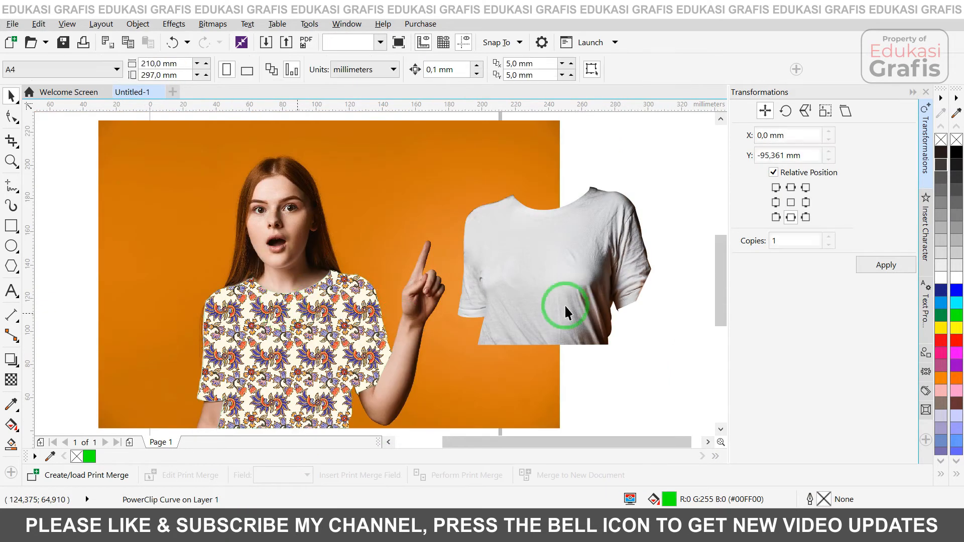
- Give the cut-out grey shirt a uniform transparency of 5 from the darkest swatch, with the Subtract merge mode
left_click(636, 283)
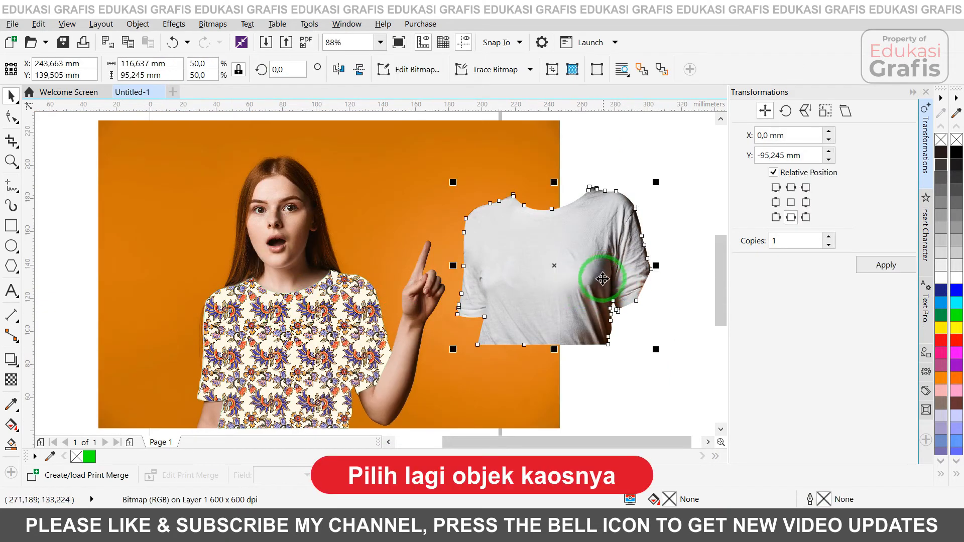
left_click(562, 251)
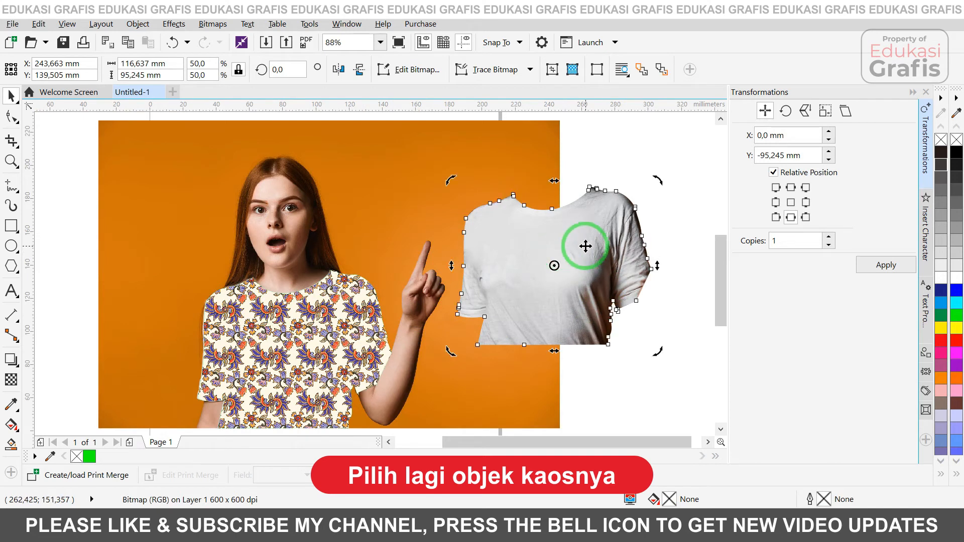
left_click(11, 381)
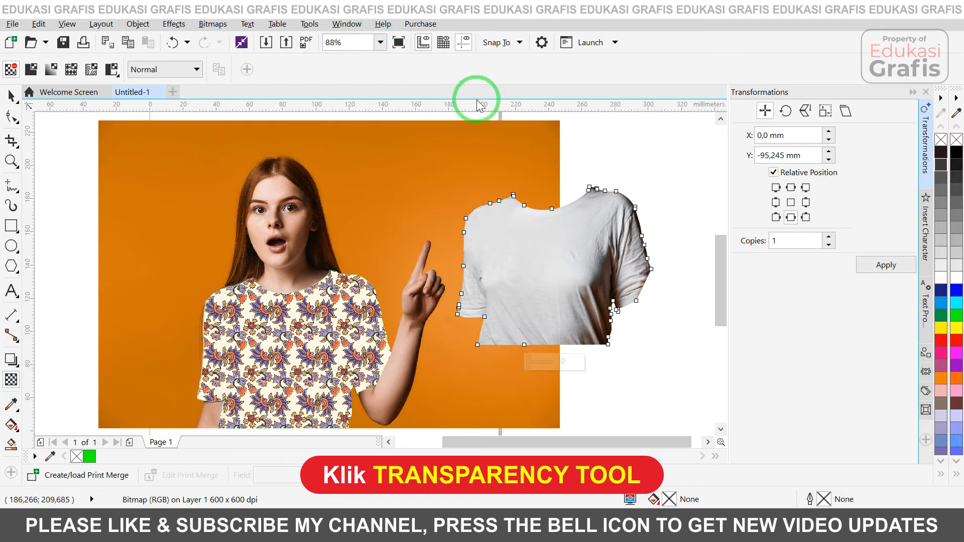
left_click(31, 69)
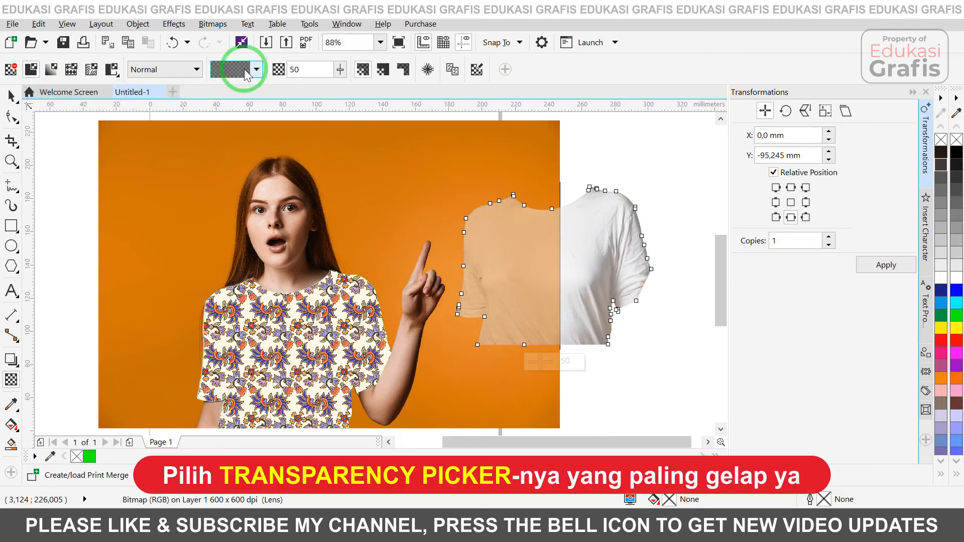
left_click(258, 70)
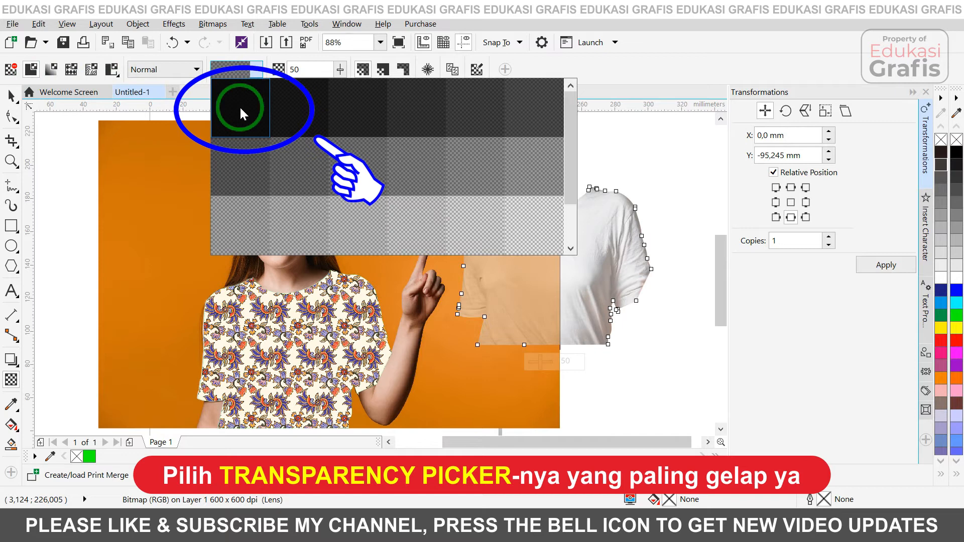
left_click(240, 106)
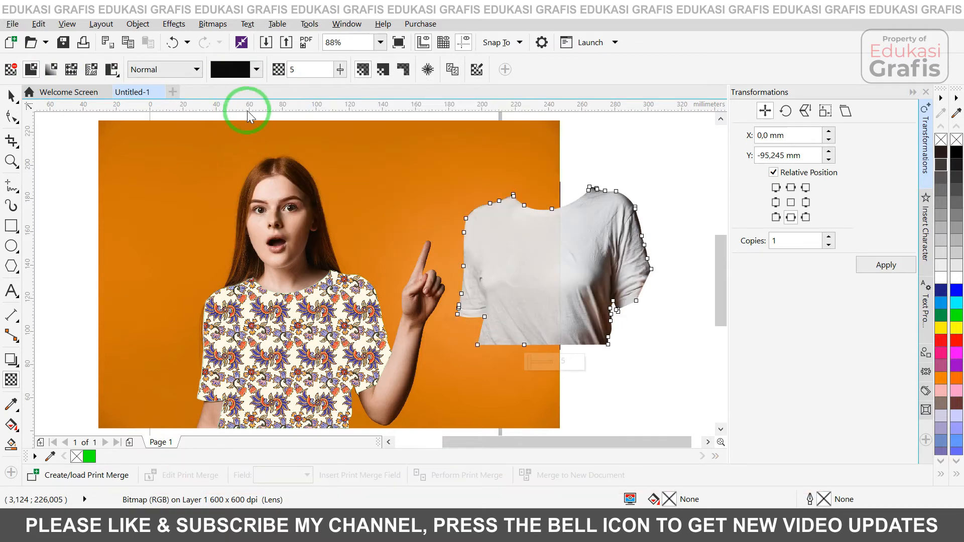
left_click(186, 74)
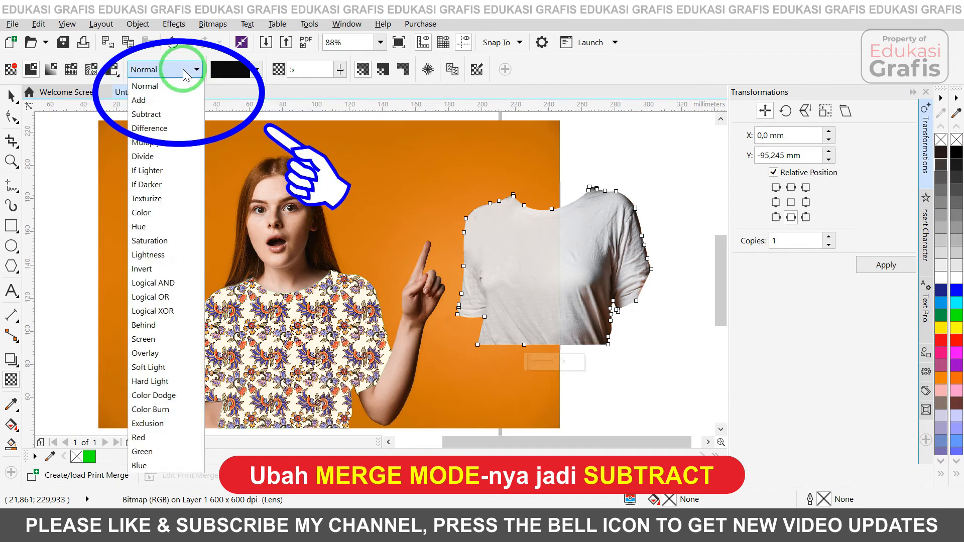
left_click(158, 116)
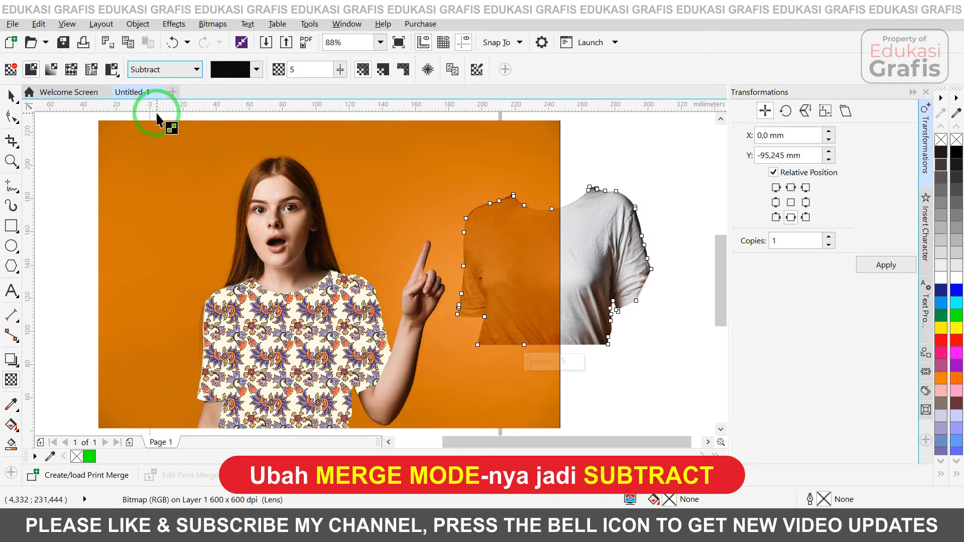
- Move the transparent shirt cutout slightly towards the model and bring it to the front of the page
left_click(11, 95)
left_click_drag(566, 267, 518, 273)
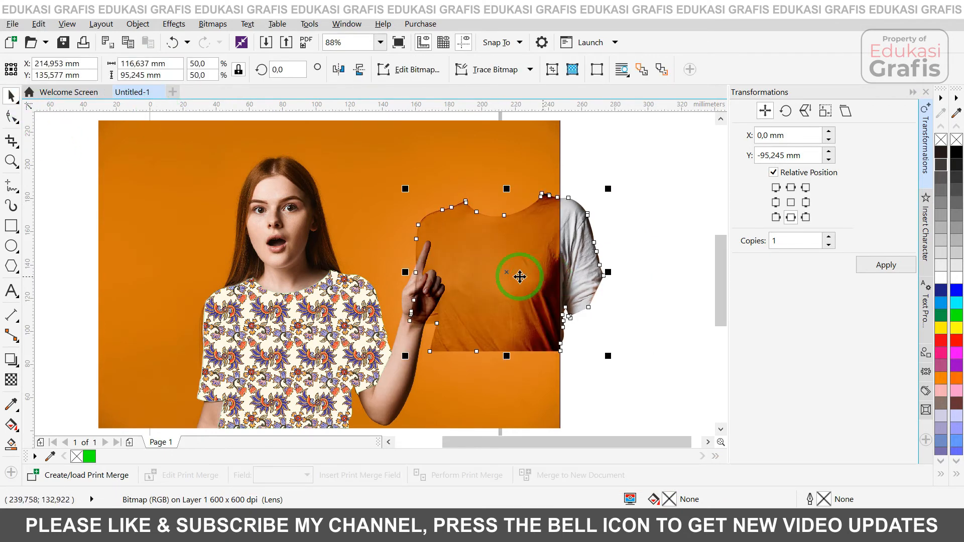
right_click(523, 269)
left_click(557, 371)
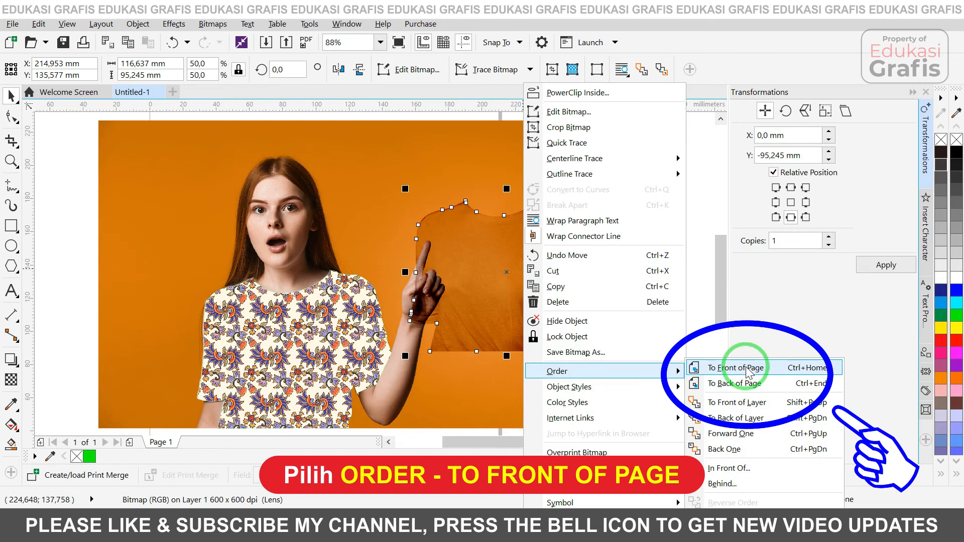
left_click(748, 372)
left_click(650, 368)
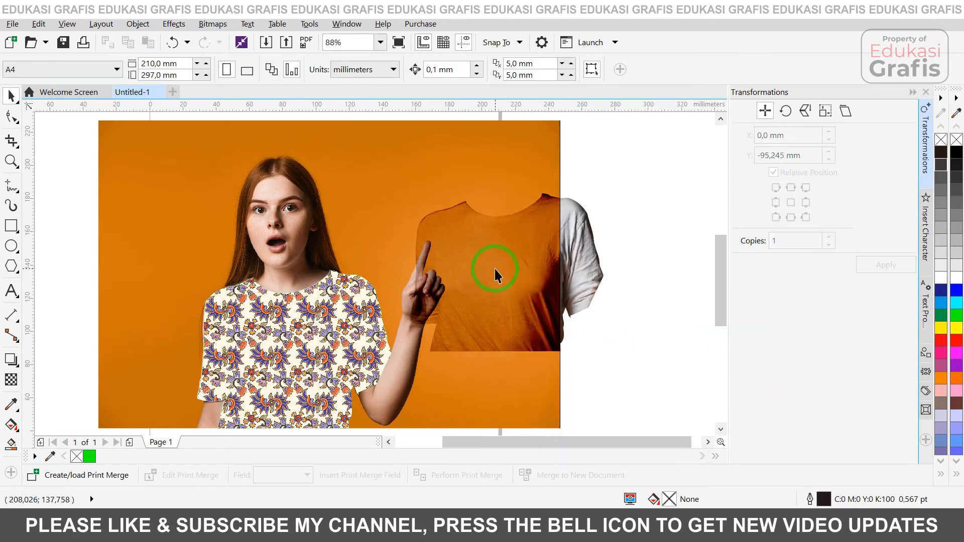
- Align the centres of the transparent shirt cutout and the patterned shirt both horizontally and vertically
left_click(494, 270)
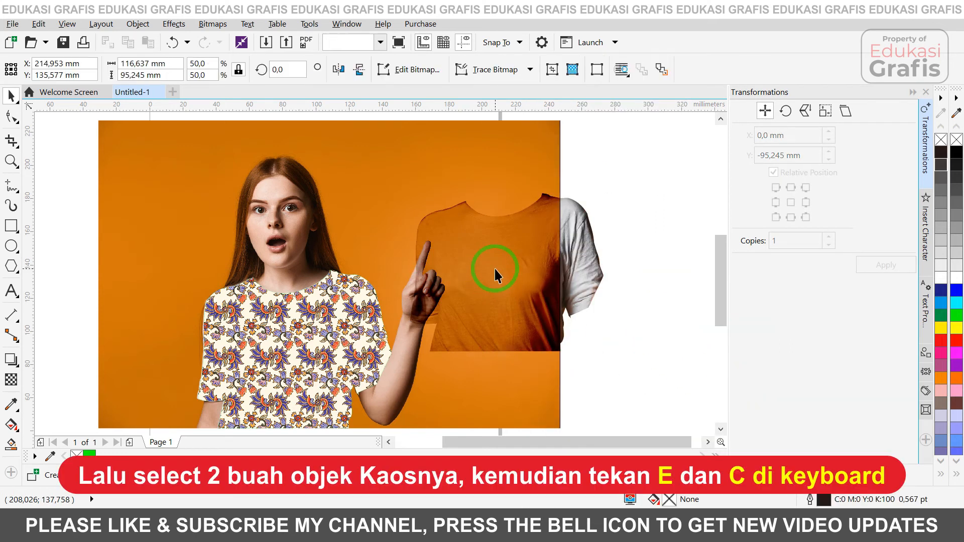
left_click(326, 381, "shift")
key("e")
key("c")
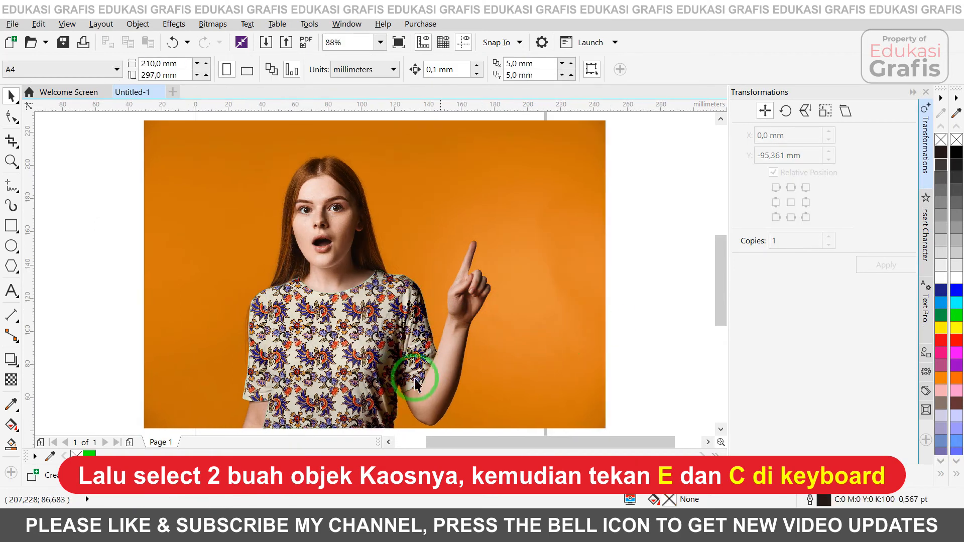
left_click(329, 376)
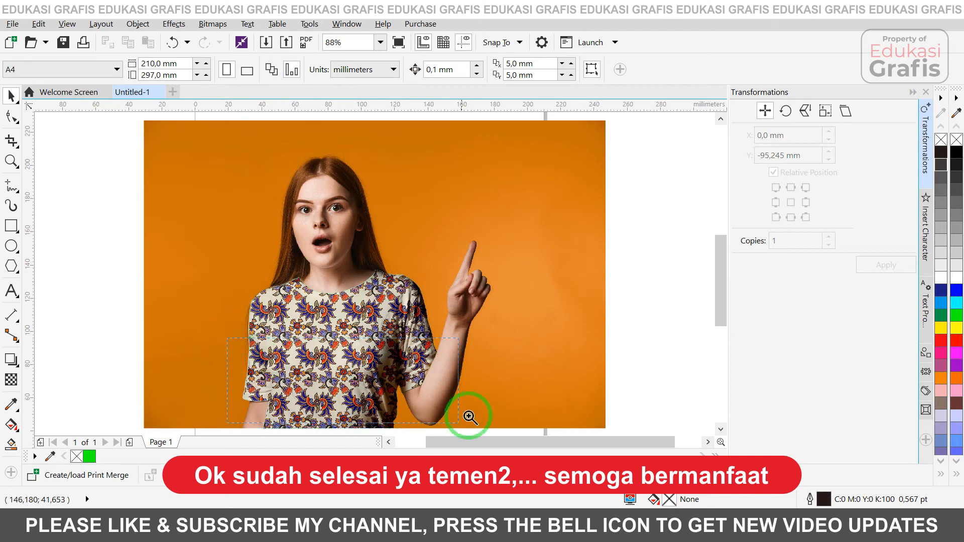
left_click_drag(468, 416, 492, 420)
scroll(495, 419, "down", 2)
key("F4")
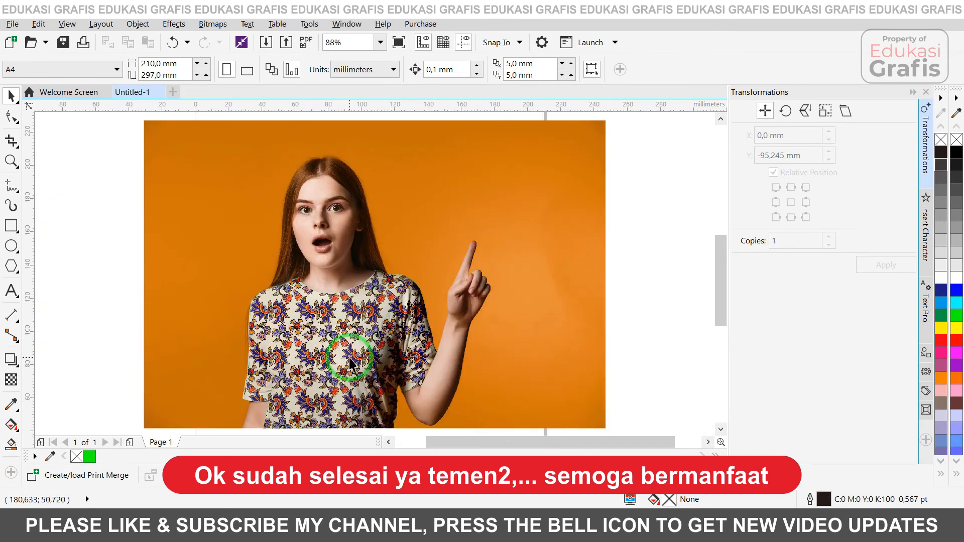
left_click(349, 358)
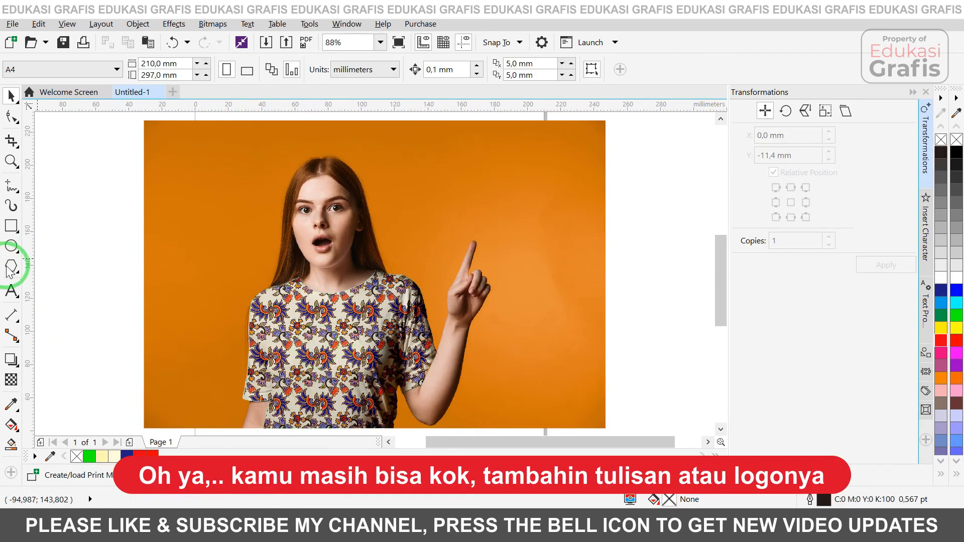
- Add the two-line artistic text "Tutorial Mockup" beside the photo and set its font to raustila
left_click(11, 291)
left_click(89, 269)
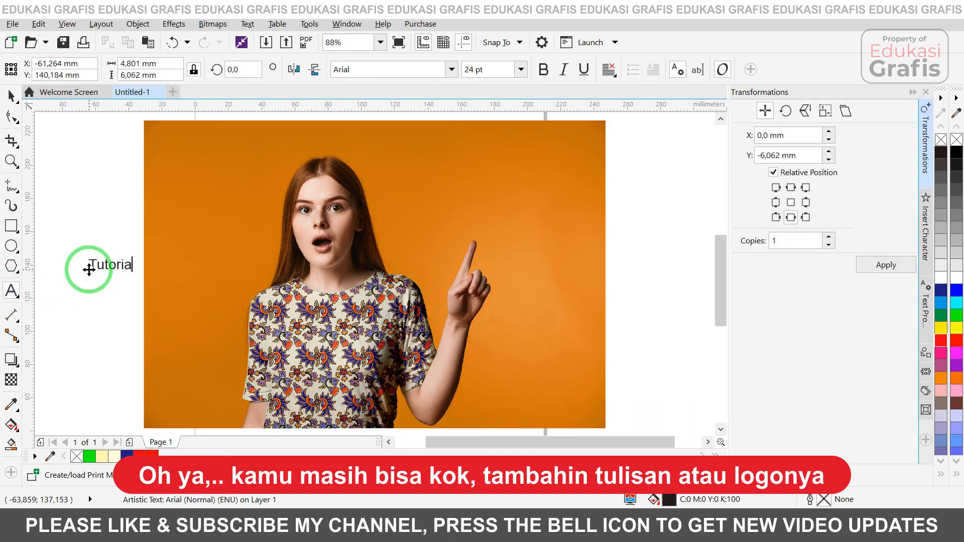
type("Tutorial Mockup")
key("ctrl+space")
left_click(452, 69)
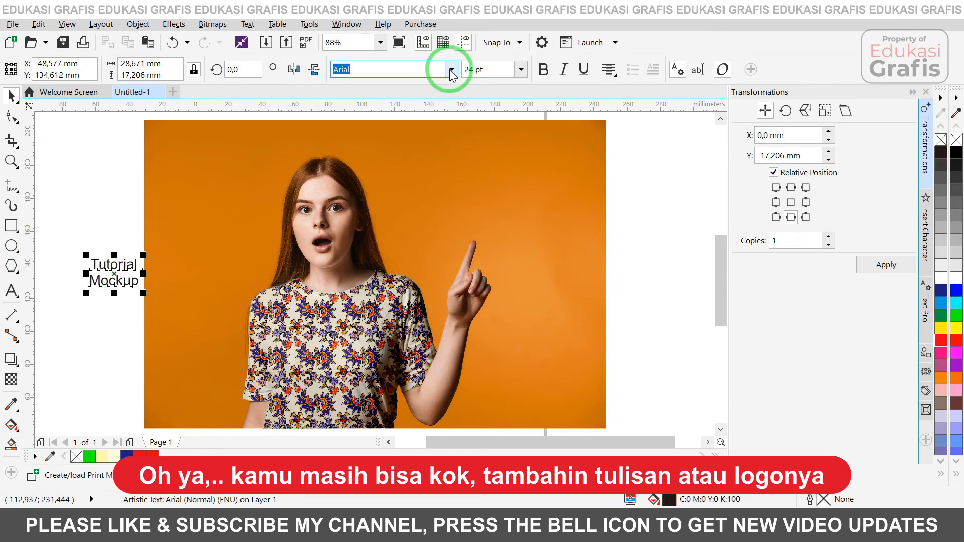
type("raus")
key("Return")
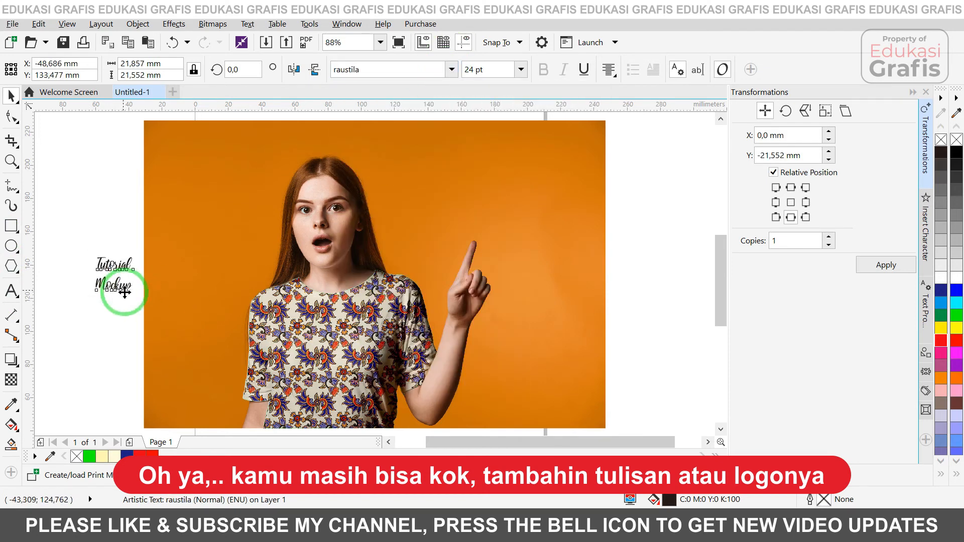
- Enlarge the text to about 68 pt, and place Tutorial as a separate, slightly smaller word close above Mockup
scroll(115, 301, "up", 3)
left_click_drag(252, 292, 334, 370)
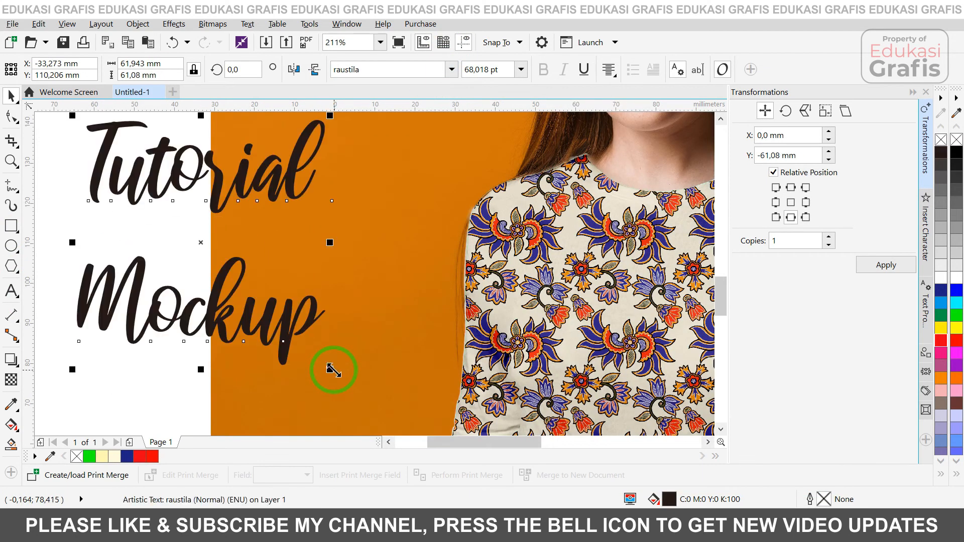
left_click_drag(295, 209, 240, 245)
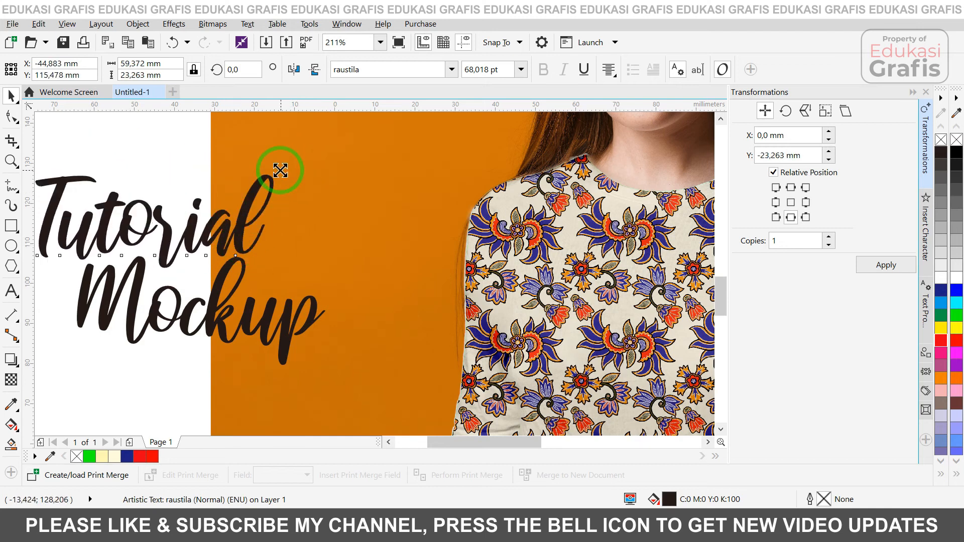
left_click_drag(280, 170, 259, 179)
left_click(239, 270)
left_click_drag(240, 270, 242, 262)
- Fill the word Tutorial with dark blue and the word Mockup with red, and group both words
key("F4")
left_click(85, 261)
key("F2")
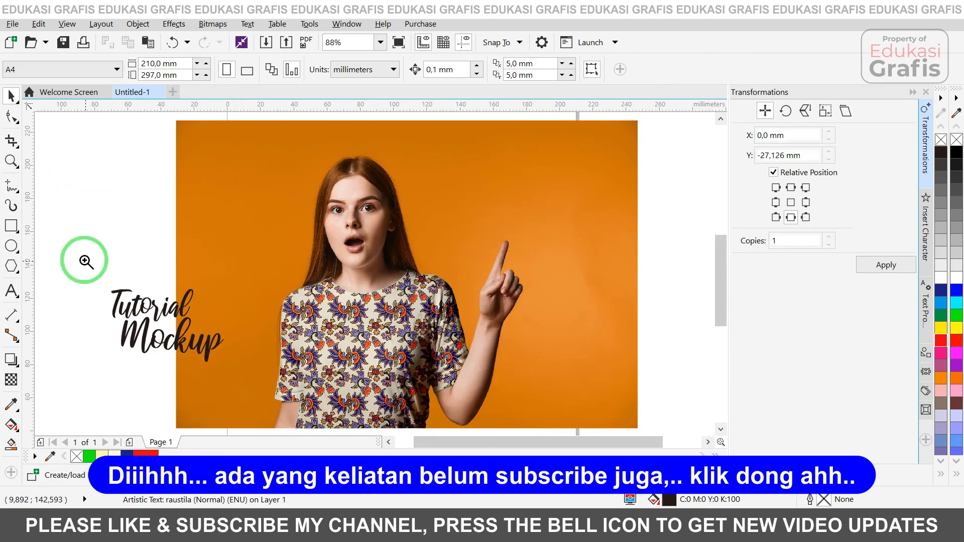
left_click(316, 241)
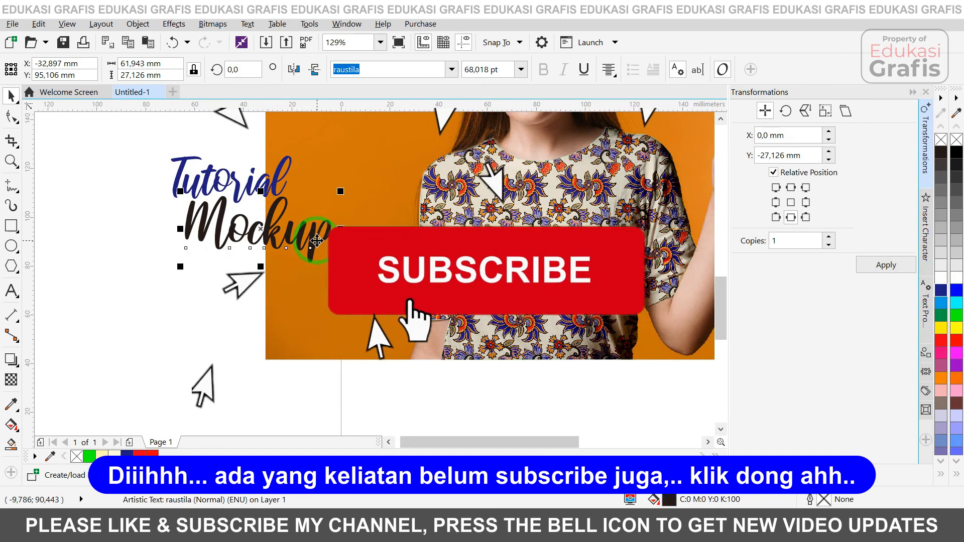
left_click(940, 340)
left_click_drag(115, 324, 376, 144)
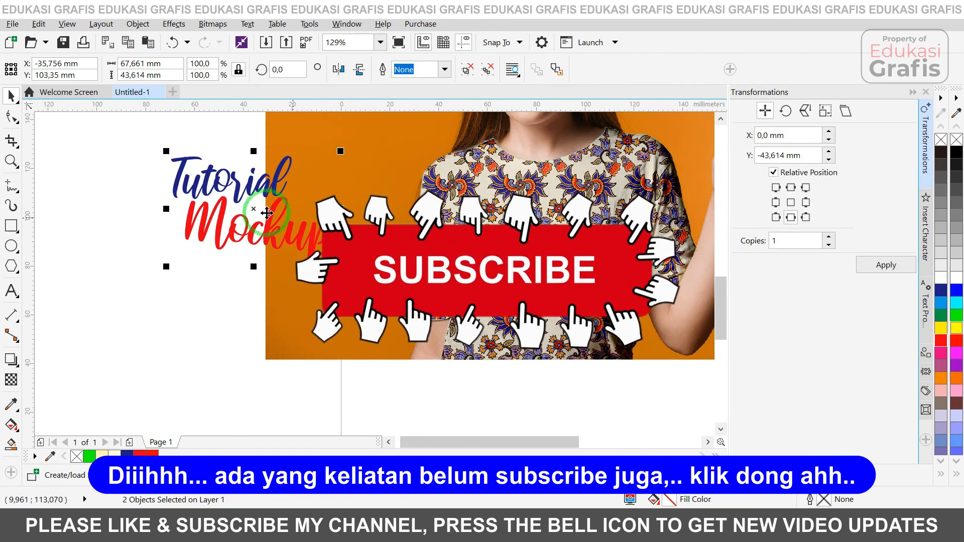
key("ctrl+g")
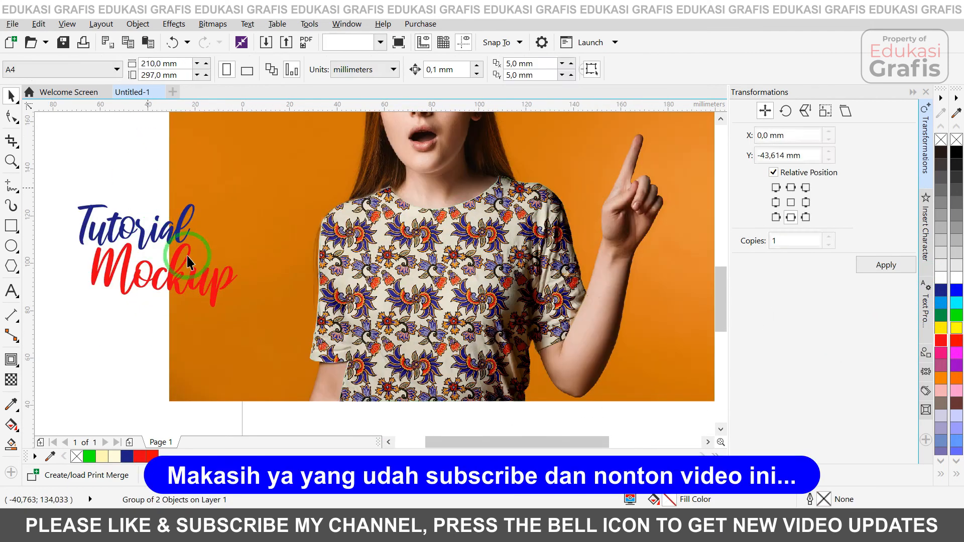
- Give the grouped lettering a 3 pt outline that scales with the object, coloured pale cream (C0 M0 Y20 K0)
key("F12")
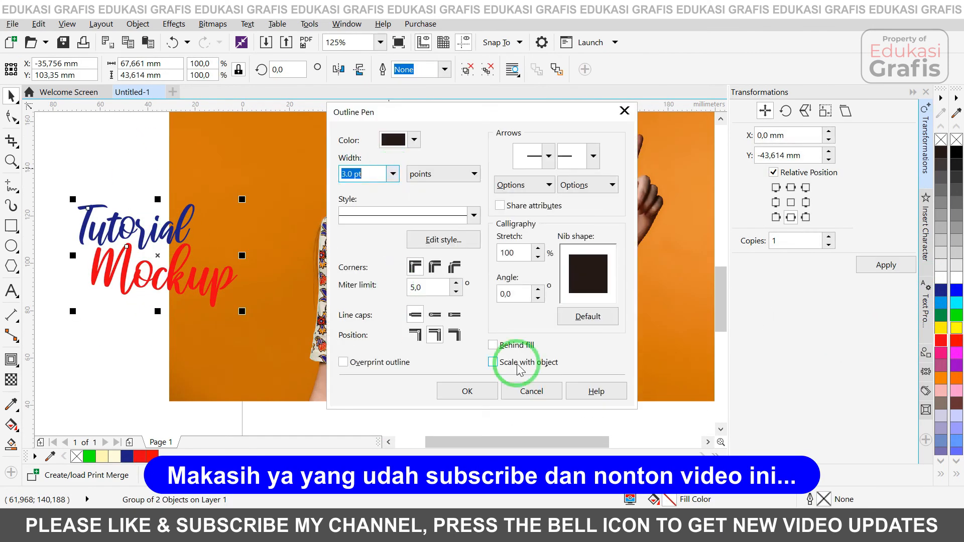
left_click(516, 365)
left_click(466, 391)
left_click(940, 474)
right_click(933, 271)
- Move the lettering onto the shirt's chest and order it beneath the transparent shirt cutout so the folds shade it
left_click_drag(165, 250, 456, 283)
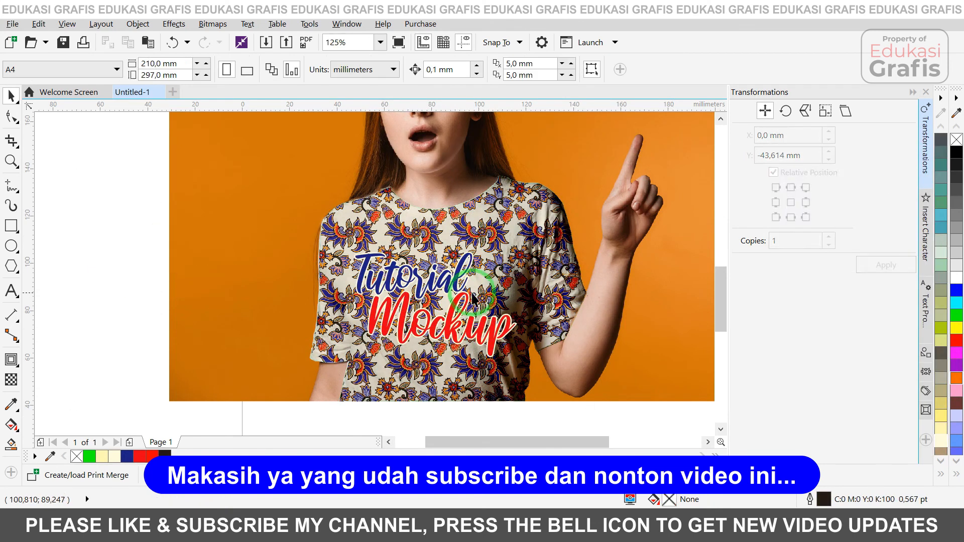
left_click(389, 281)
right_click(497, 232)
left_click(742, 374)
left_click_drag(72, 230, 132, 161)
- Widen the lettering's outline to 8 pt, and reduce it to 4 pt
key("F4")
scroll(559, 370, "up", 2)
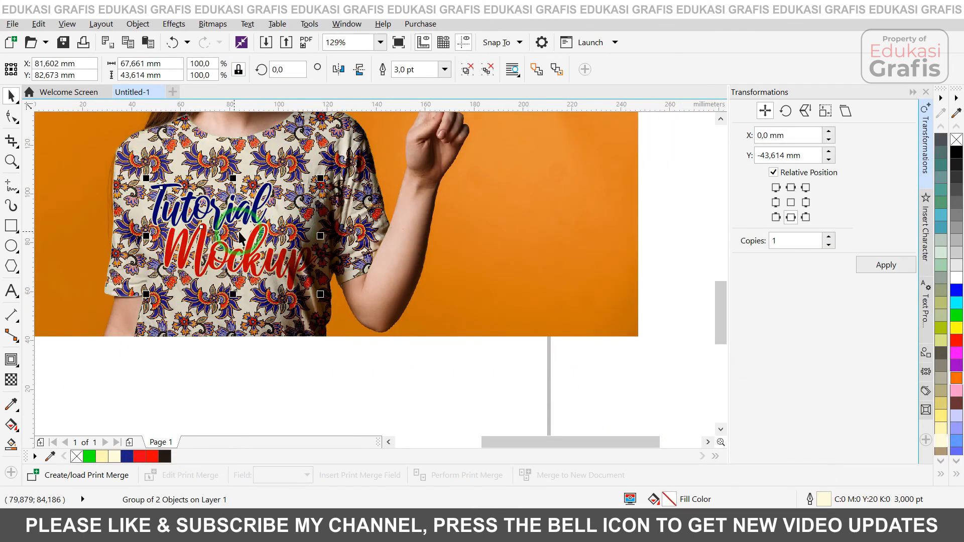
key("F12")
left_click(393, 173)
left_click(355, 281)
left_click(466, 391)
left_click(447, 75)
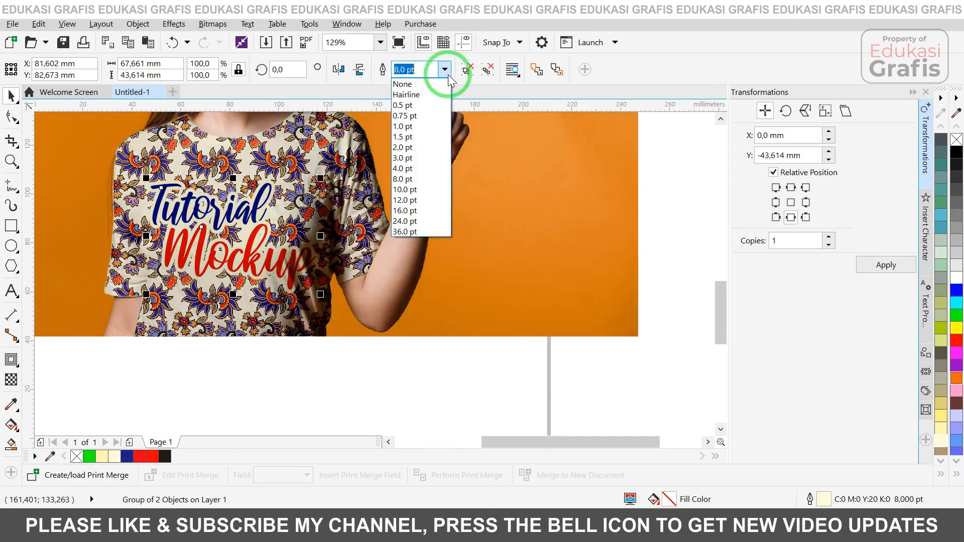
left_click(402, 168)
- Rotate the lettering slightly counter-clockwise on the shirt
left_click(232, 240)
left_click_drag(321, 294, 347, 274)
left_click(331, 392)
key("F4")
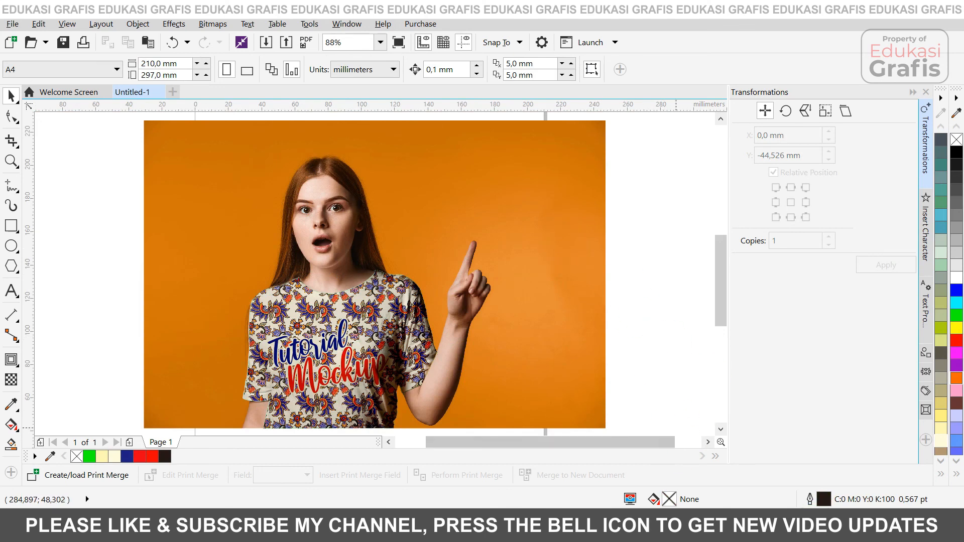